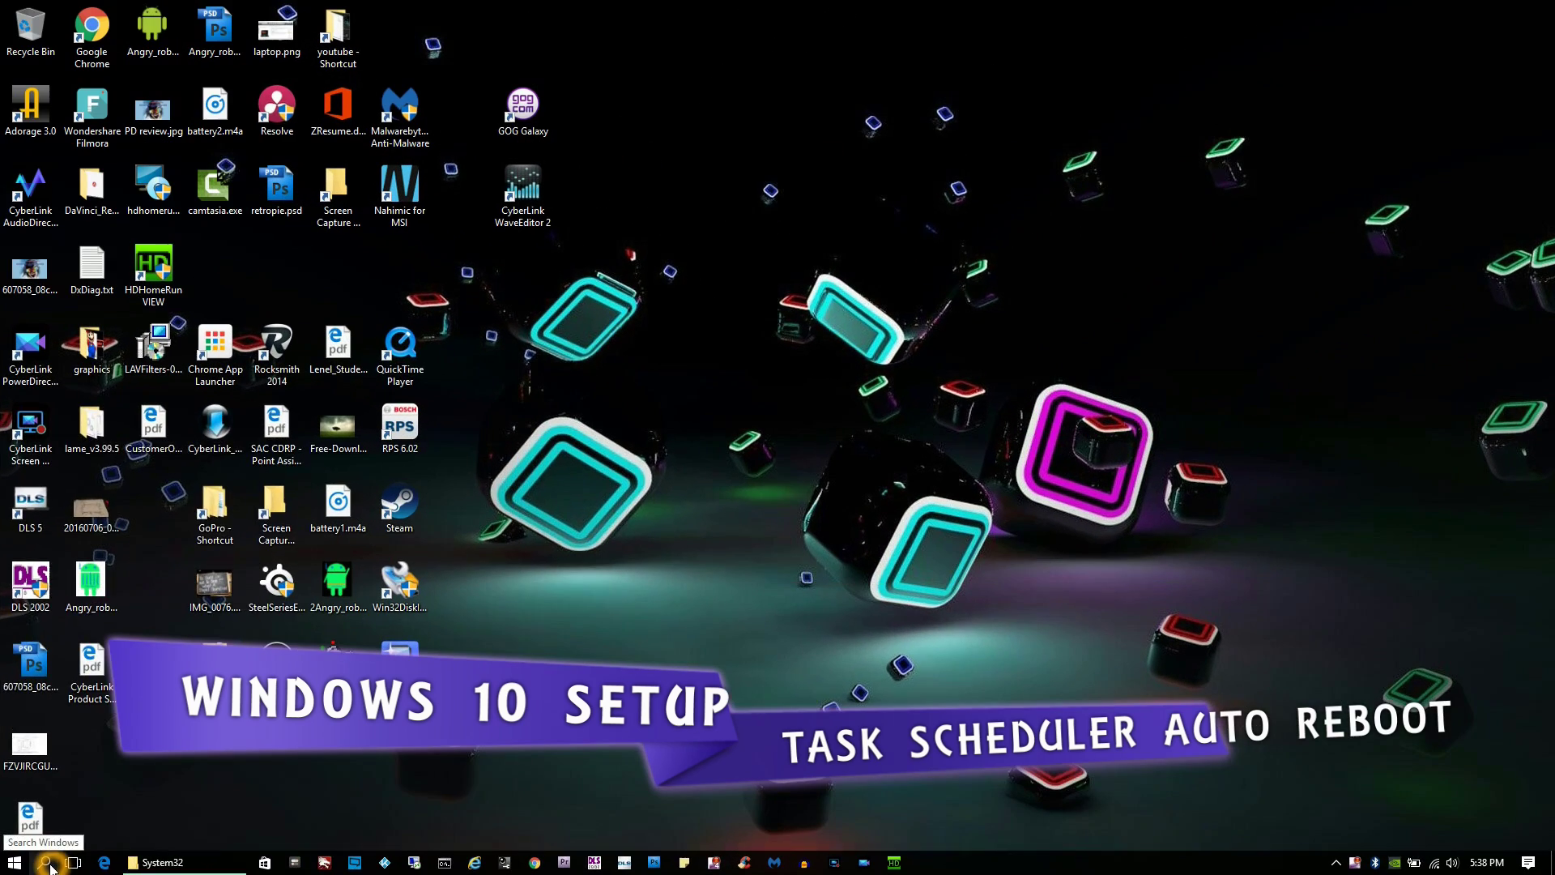
- Search 'tas' from the Start menu and launch Task Scheduler
left_click(46, 863)
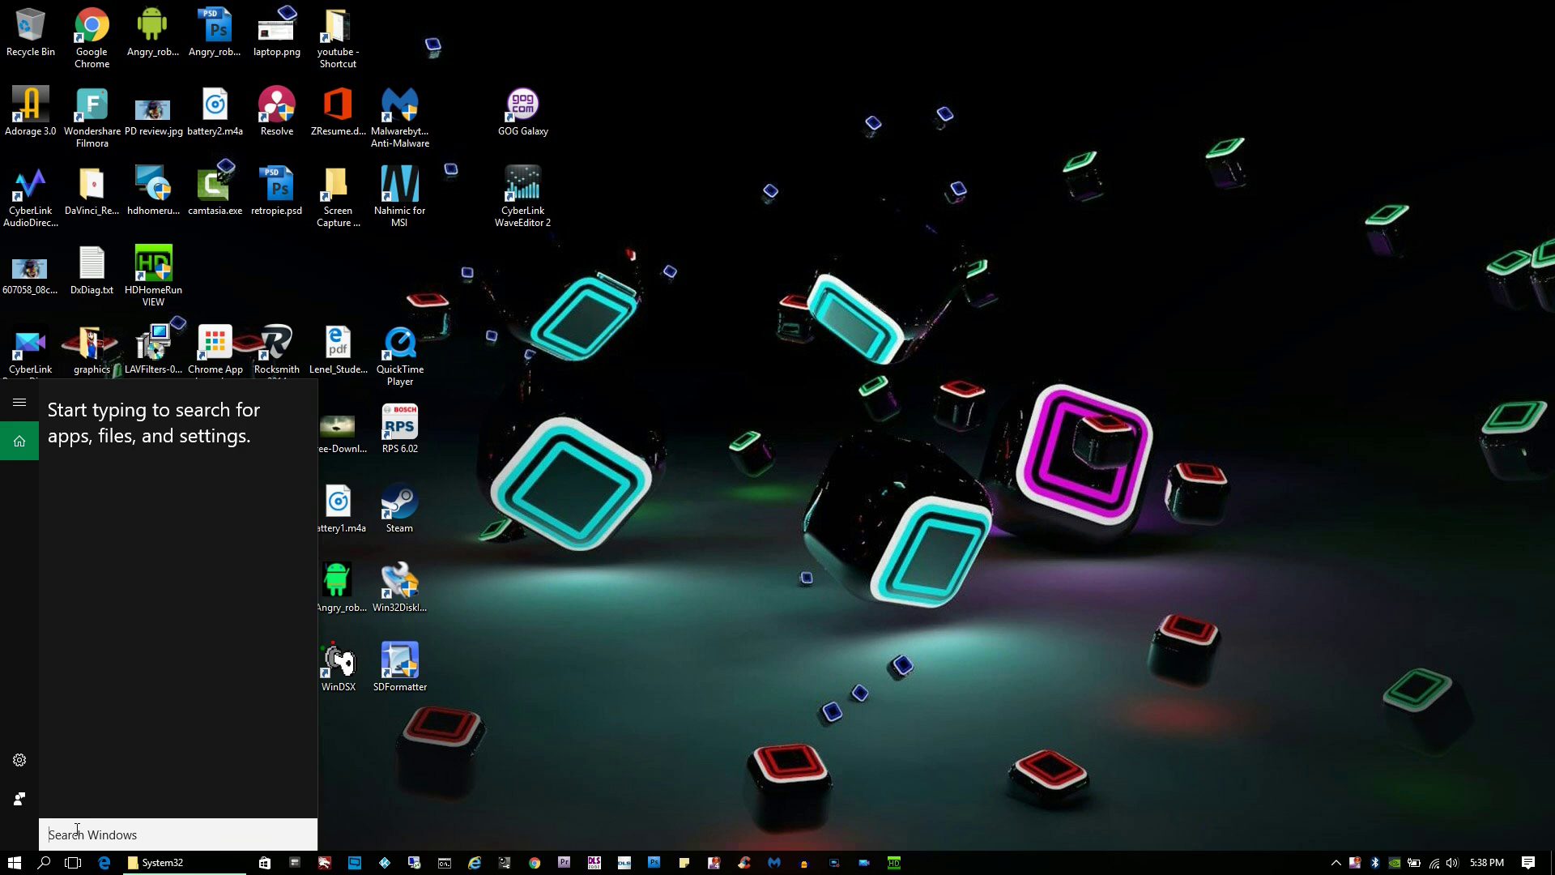
type("tas")
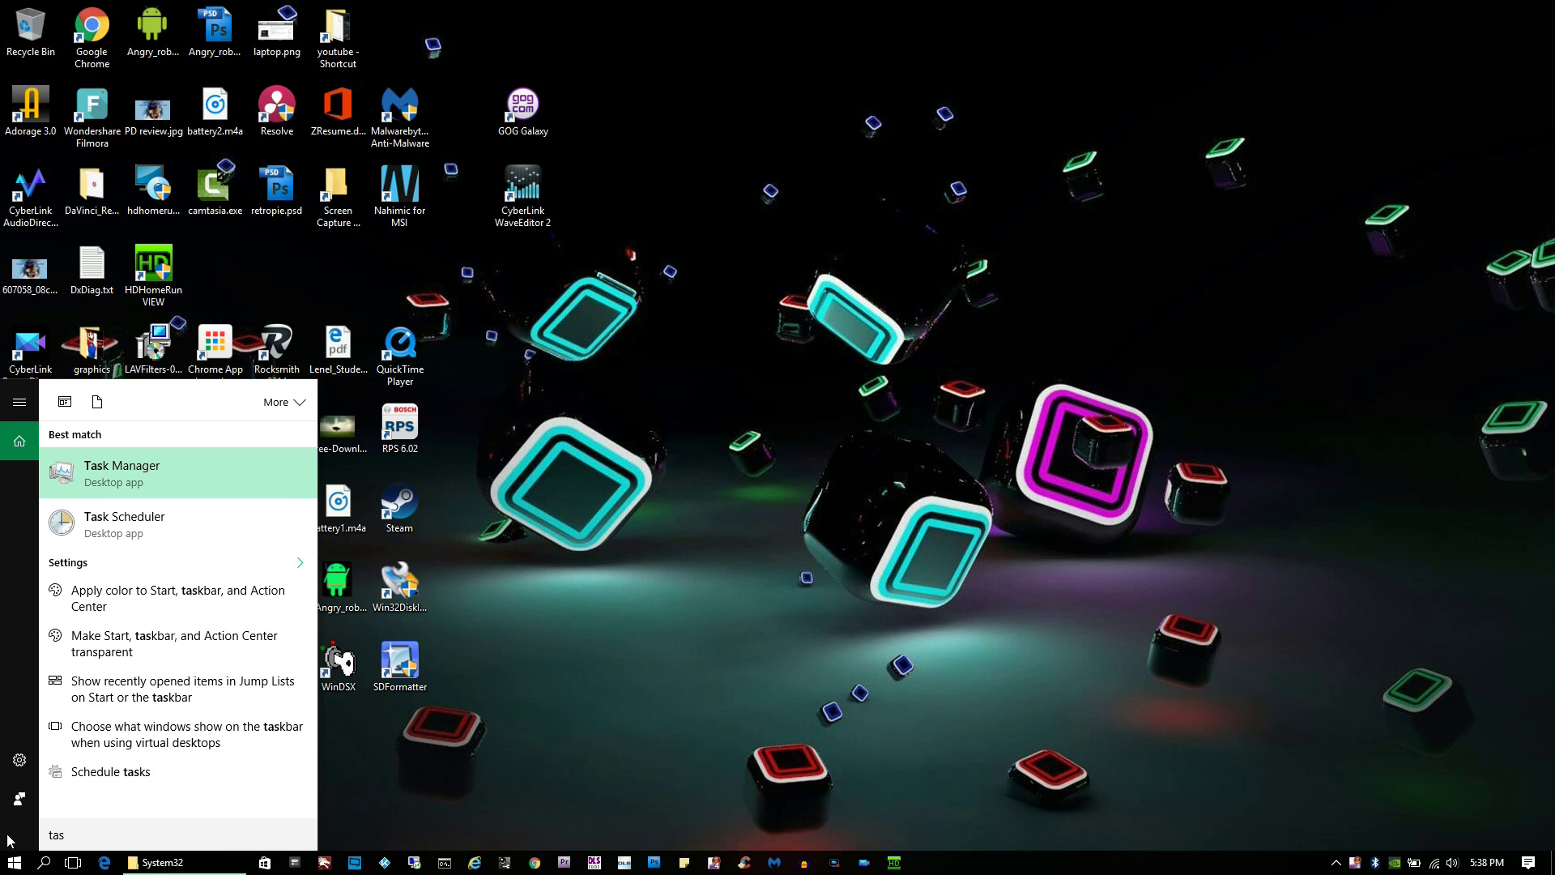
left_click(136, 530)
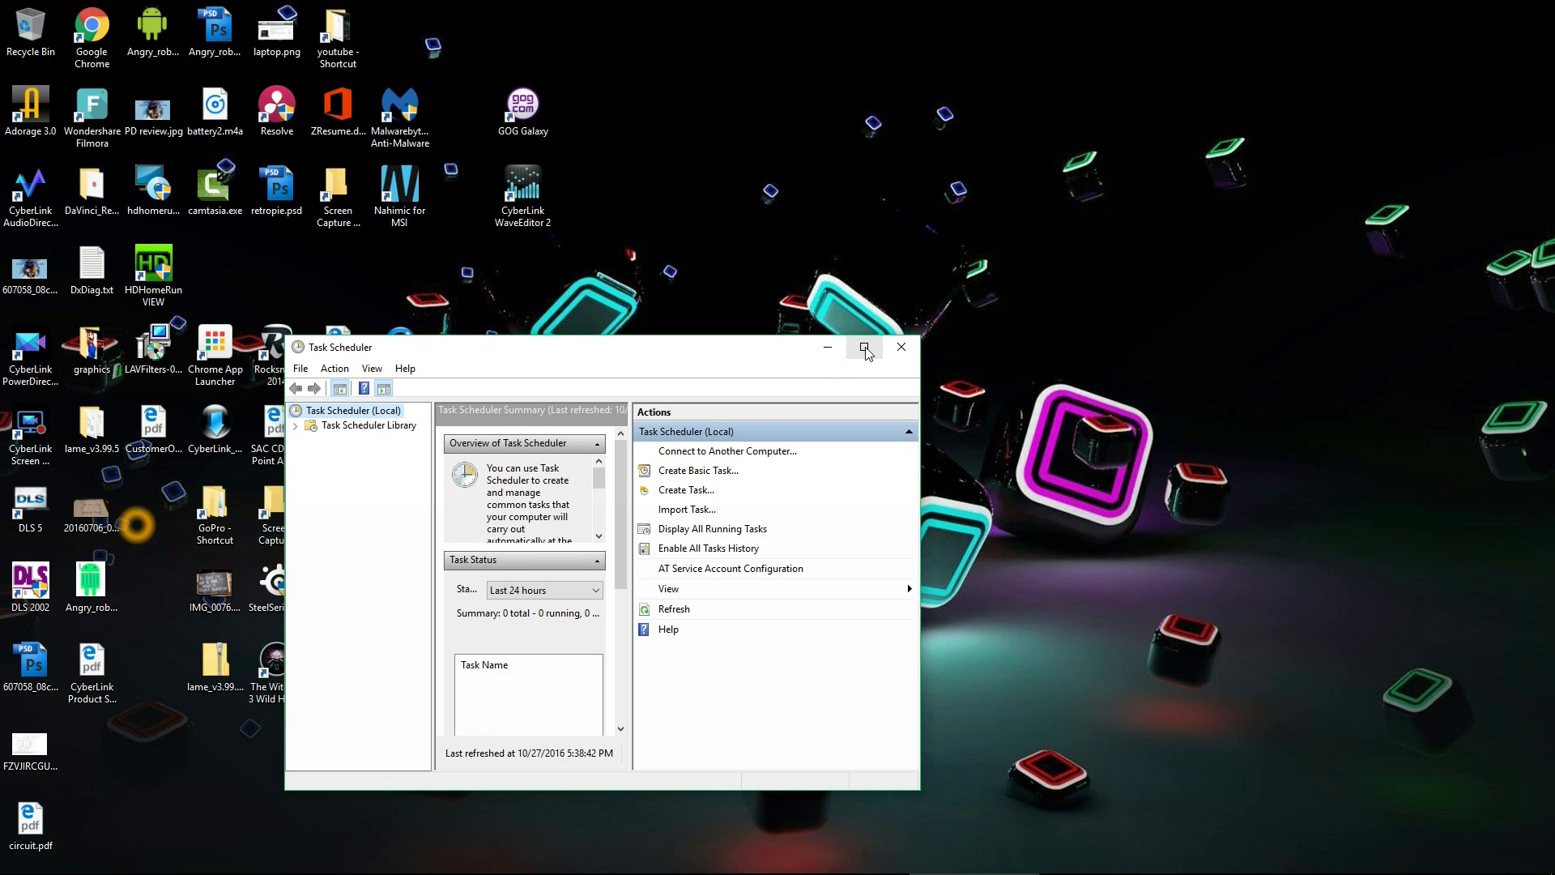
- Maximize the Task Scheduler window and start the Create Basic Task wizard
left_click(863, 346)
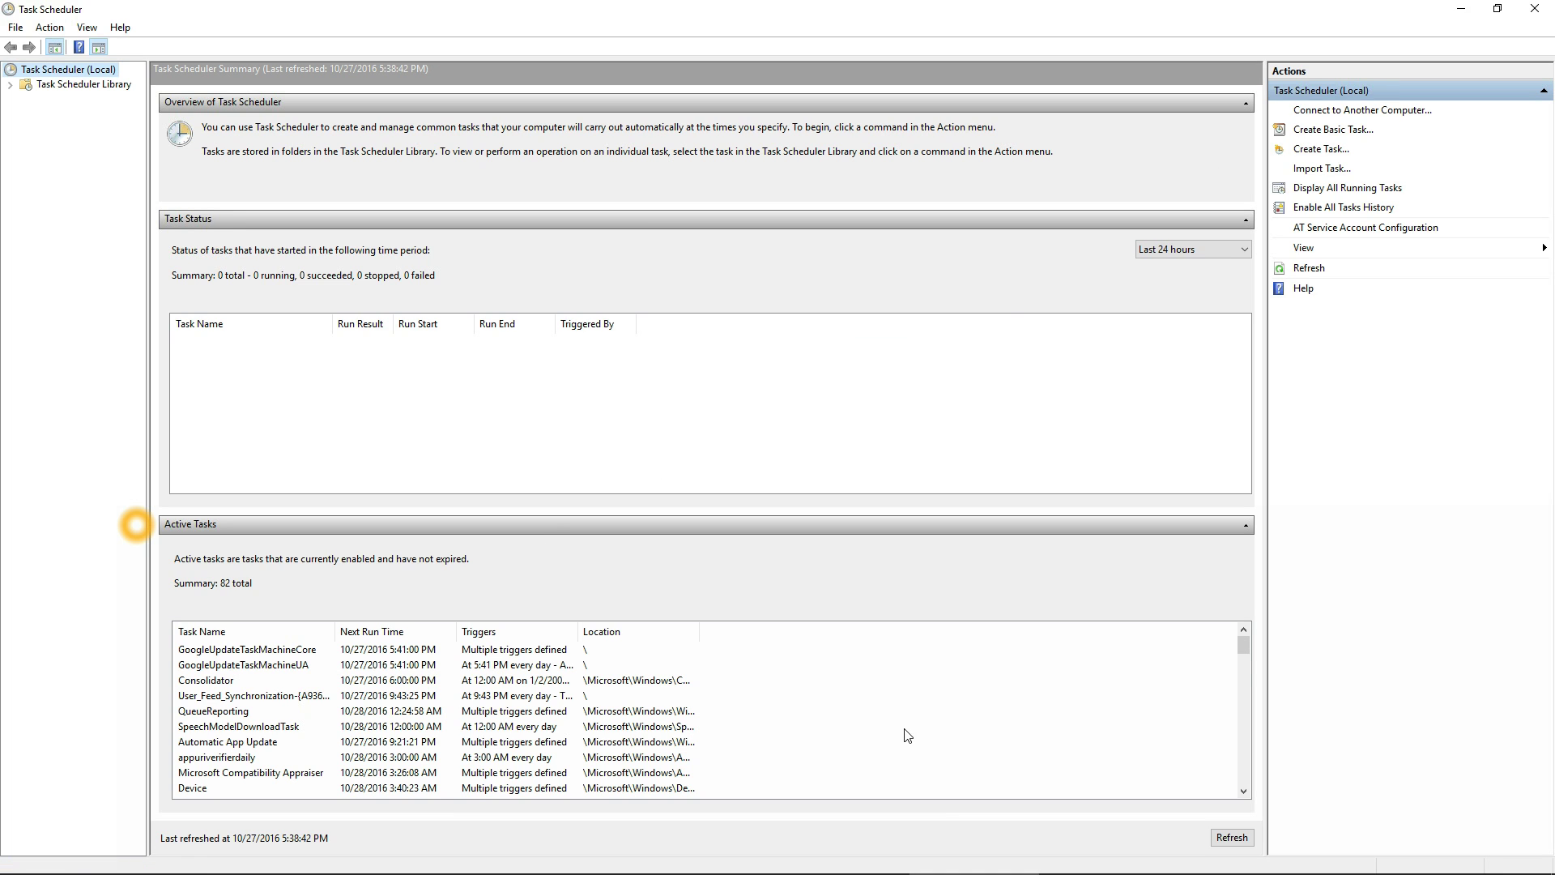
mouse_move(1244, 652)
left_mouse_down()
mouse_move(1270, 802)
mouse_move(1237, 645)
left_mouse_up()
left_click(1319, 132)
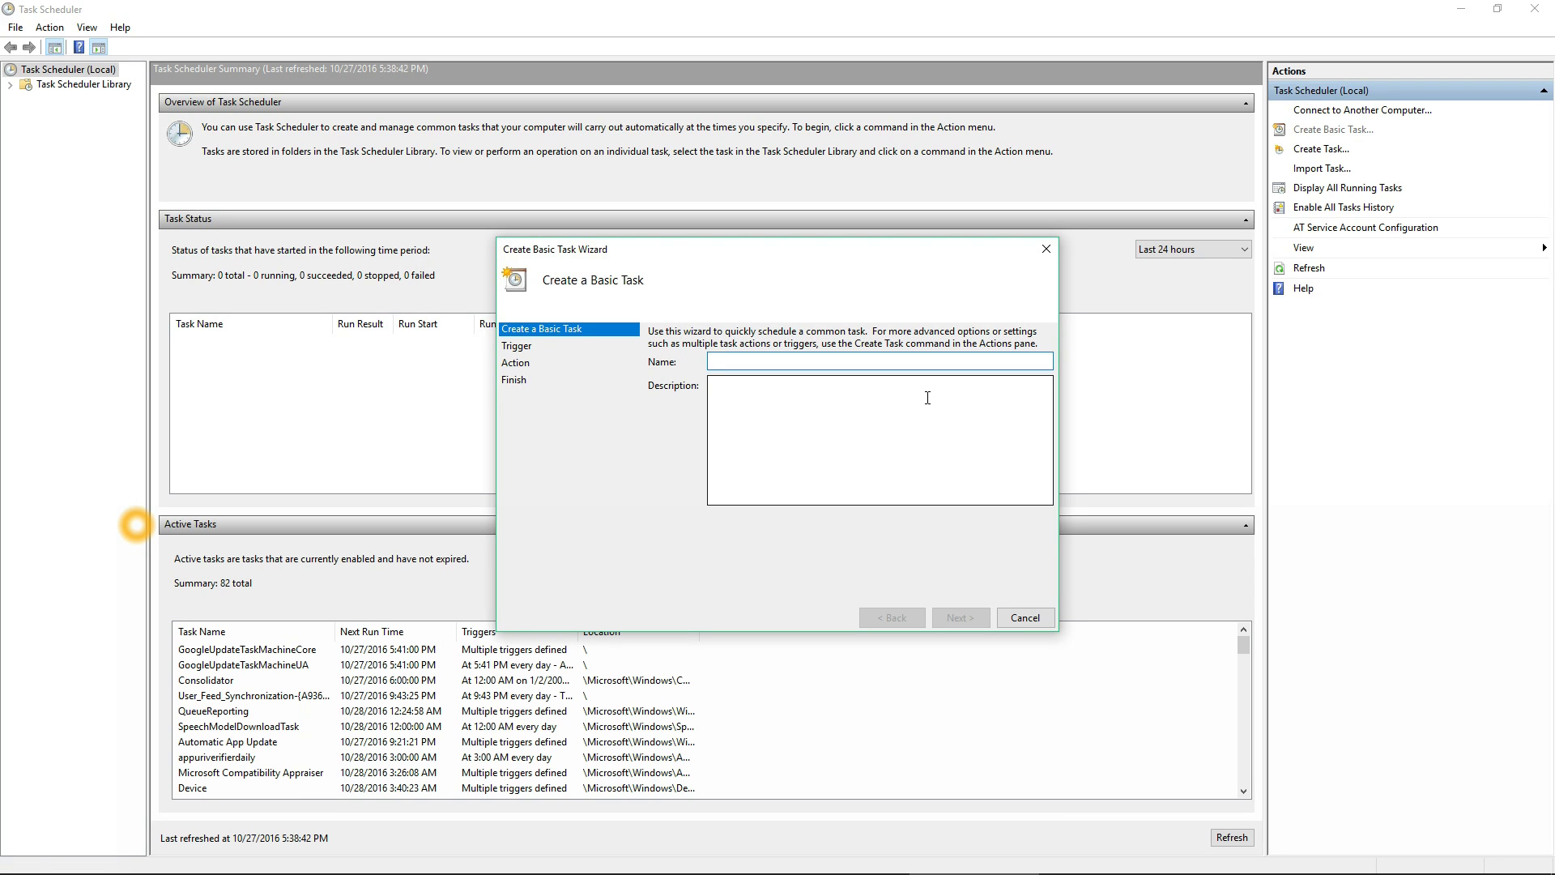
- Name the task 'autoreboot', describe it as 'this is to reboot the PC daily', and continue
type("autoreboot")
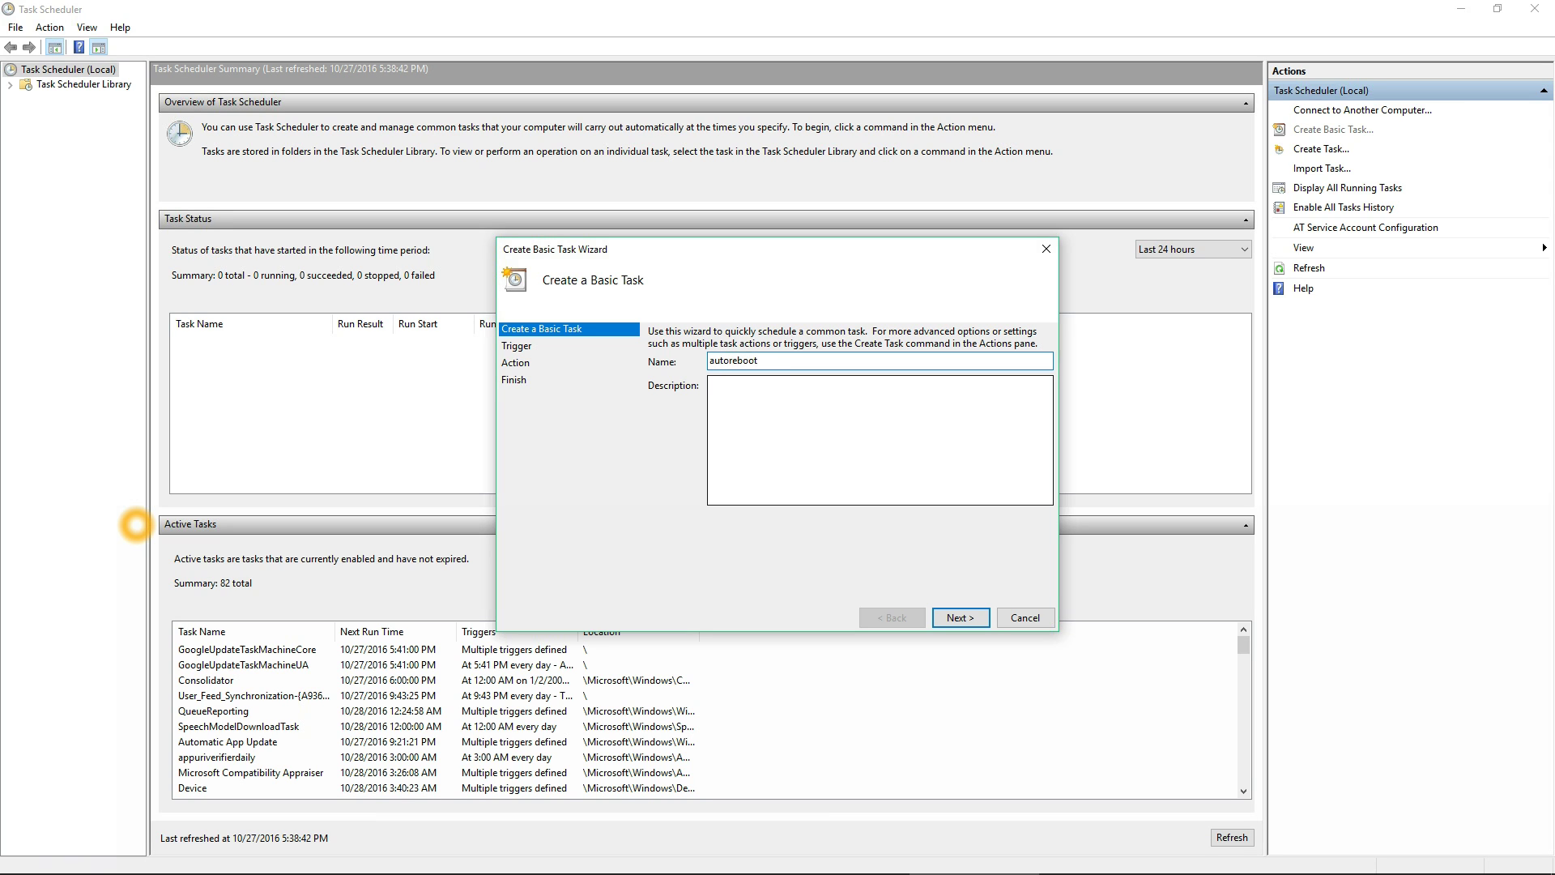
left_click(756, 390)
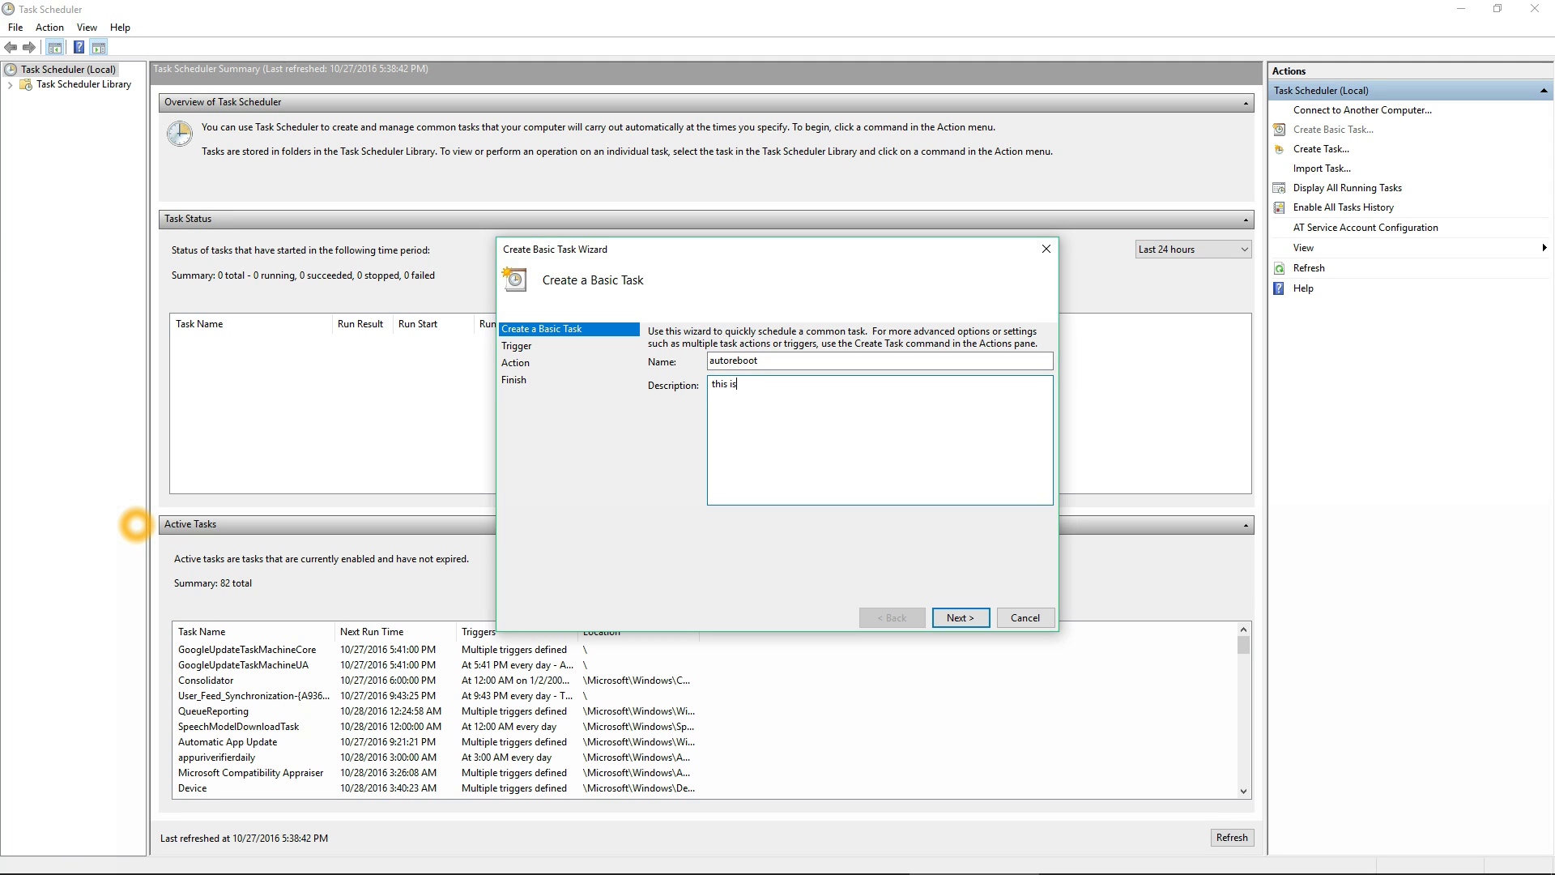
type("this is to reboot the PC daily")
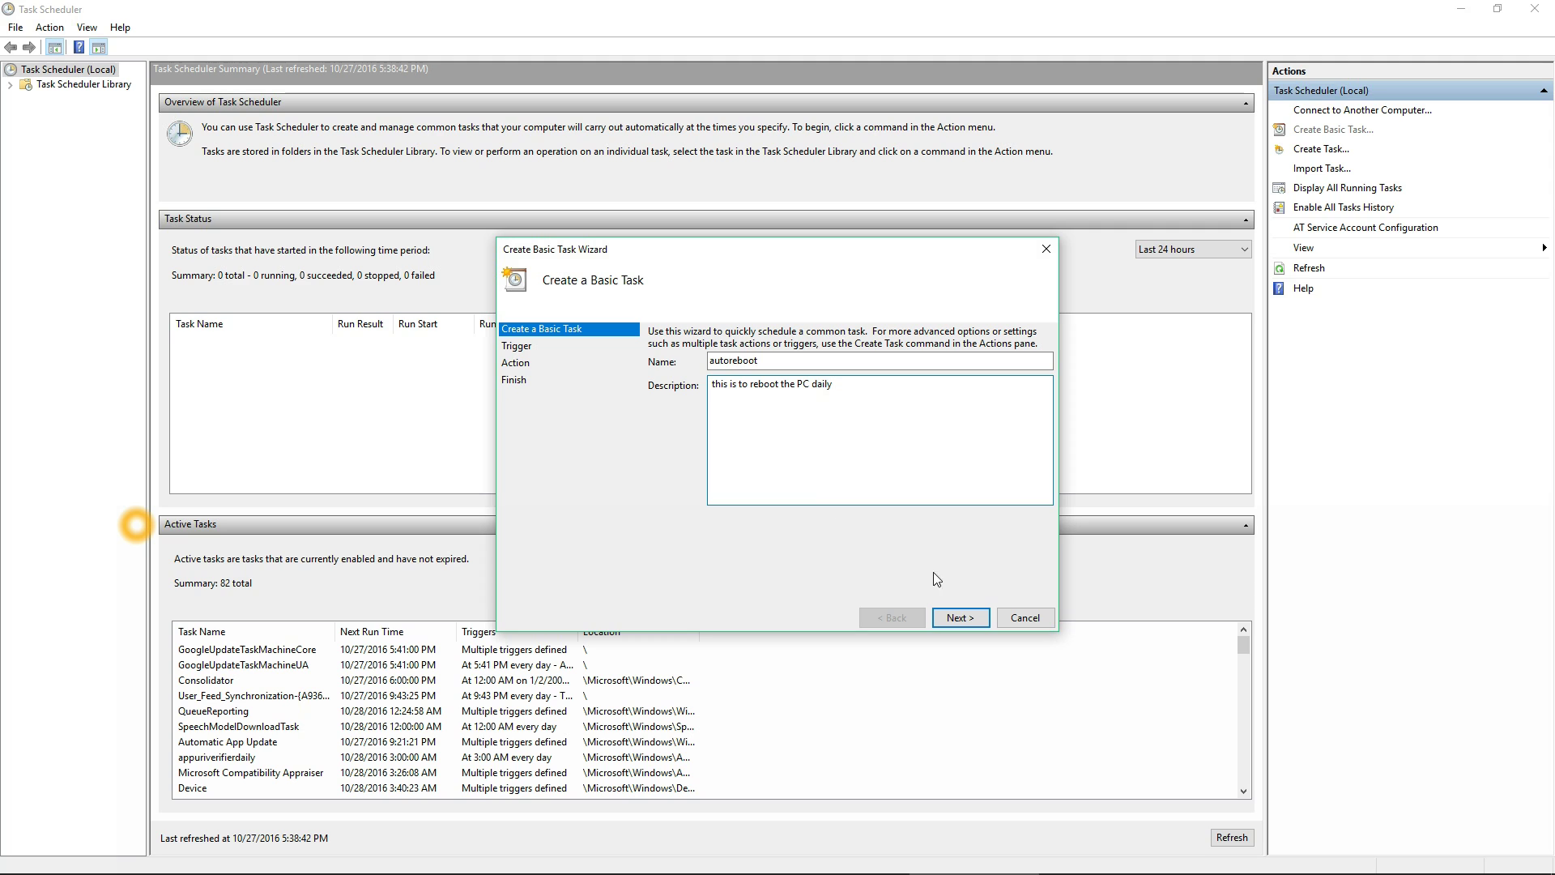
left_click(958, 620)
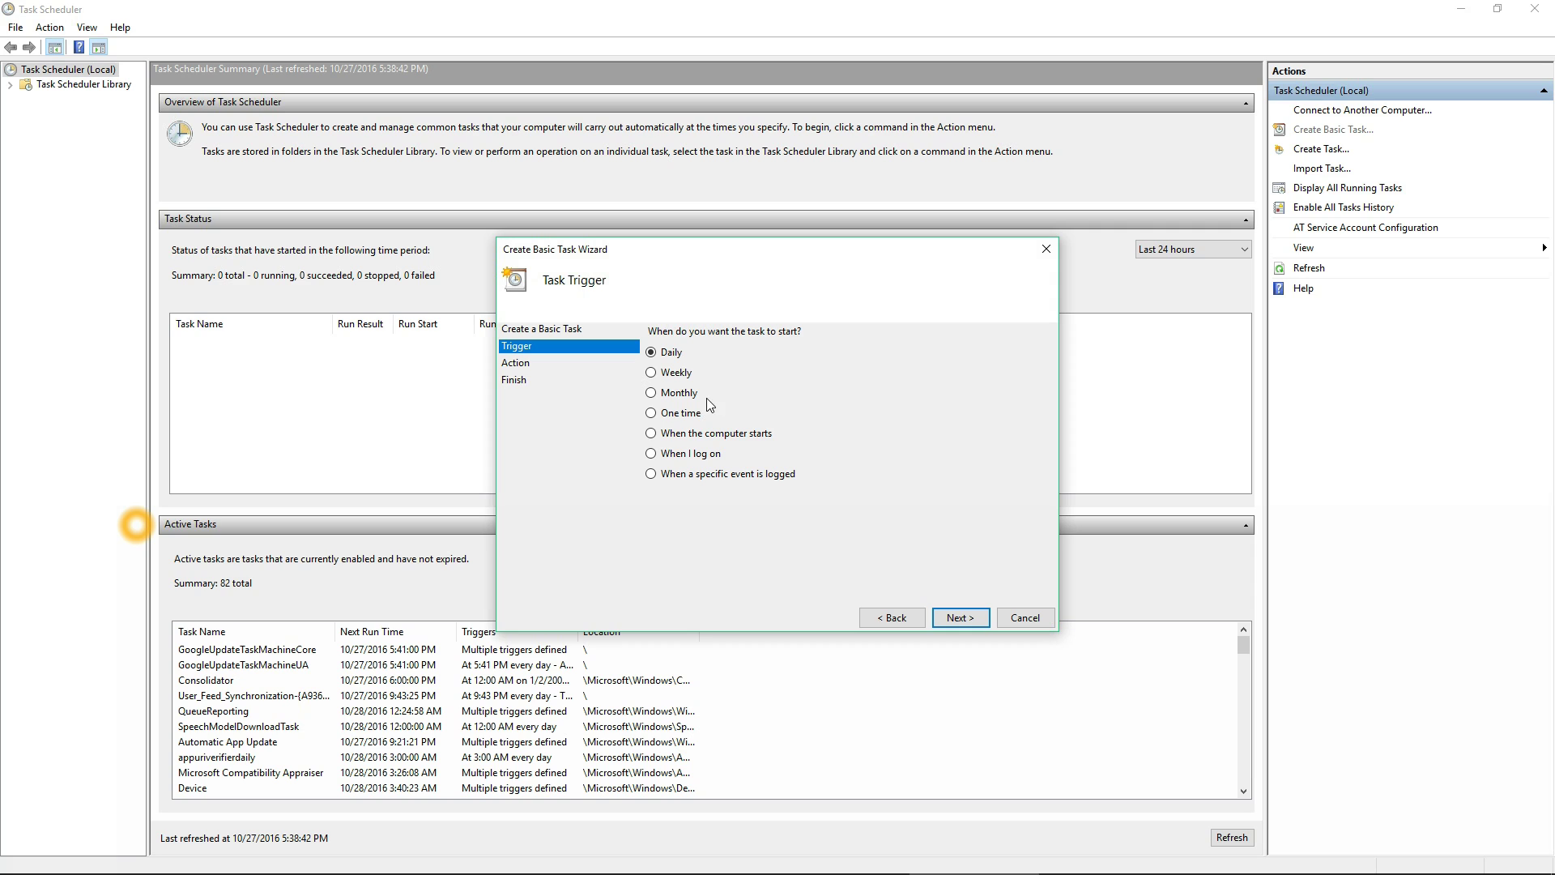
- Set a daily trigger starting at 11:39:56 PM and keep Start a program as the action
left_click(959, 618)
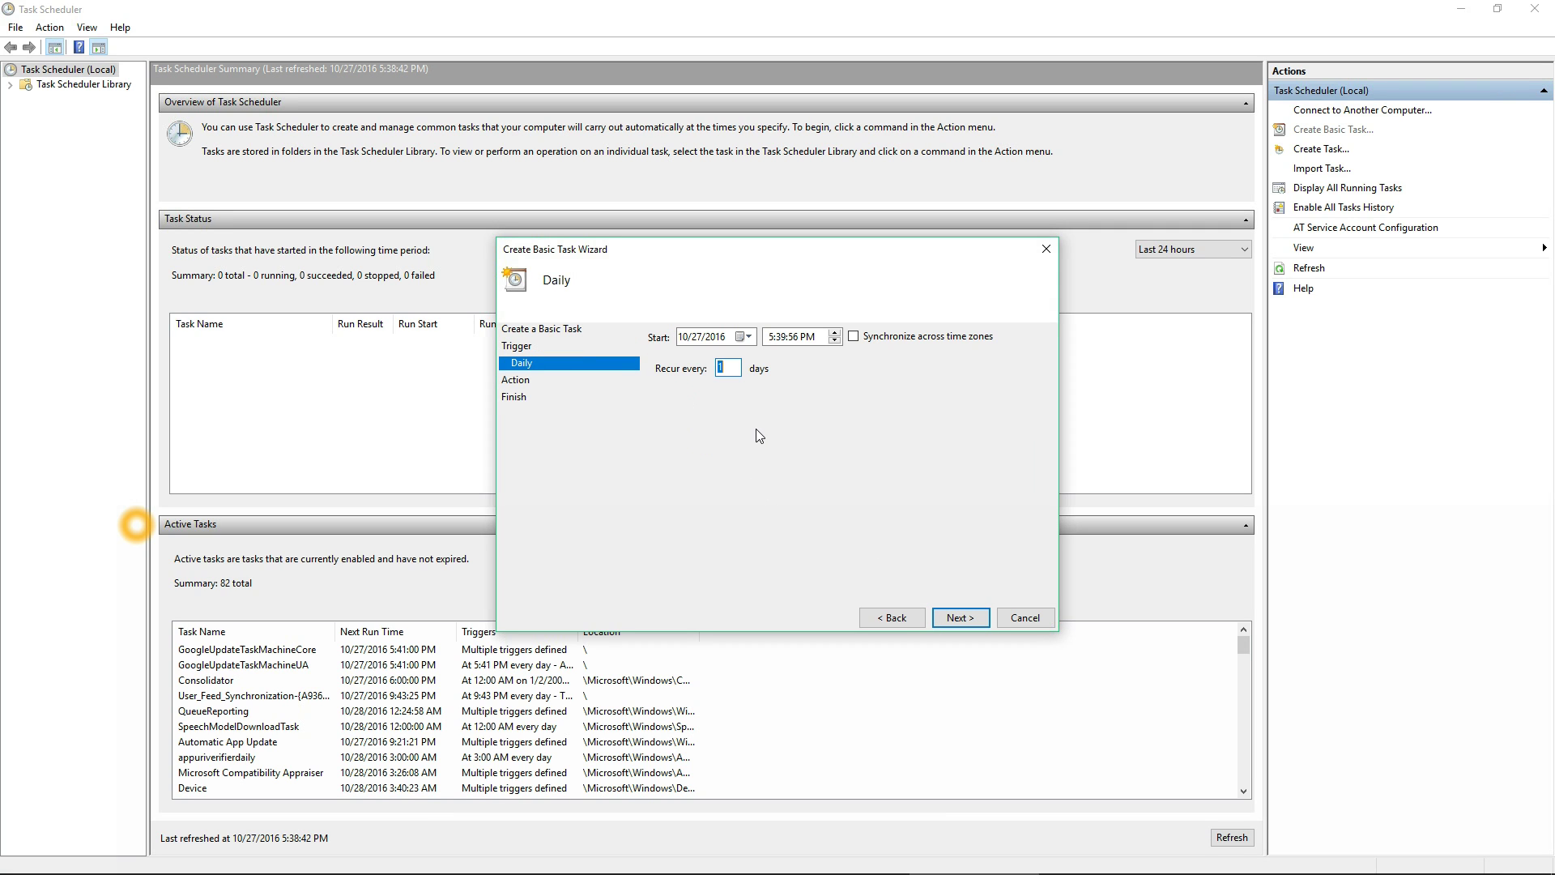
left_click(773, 337)
type("11")
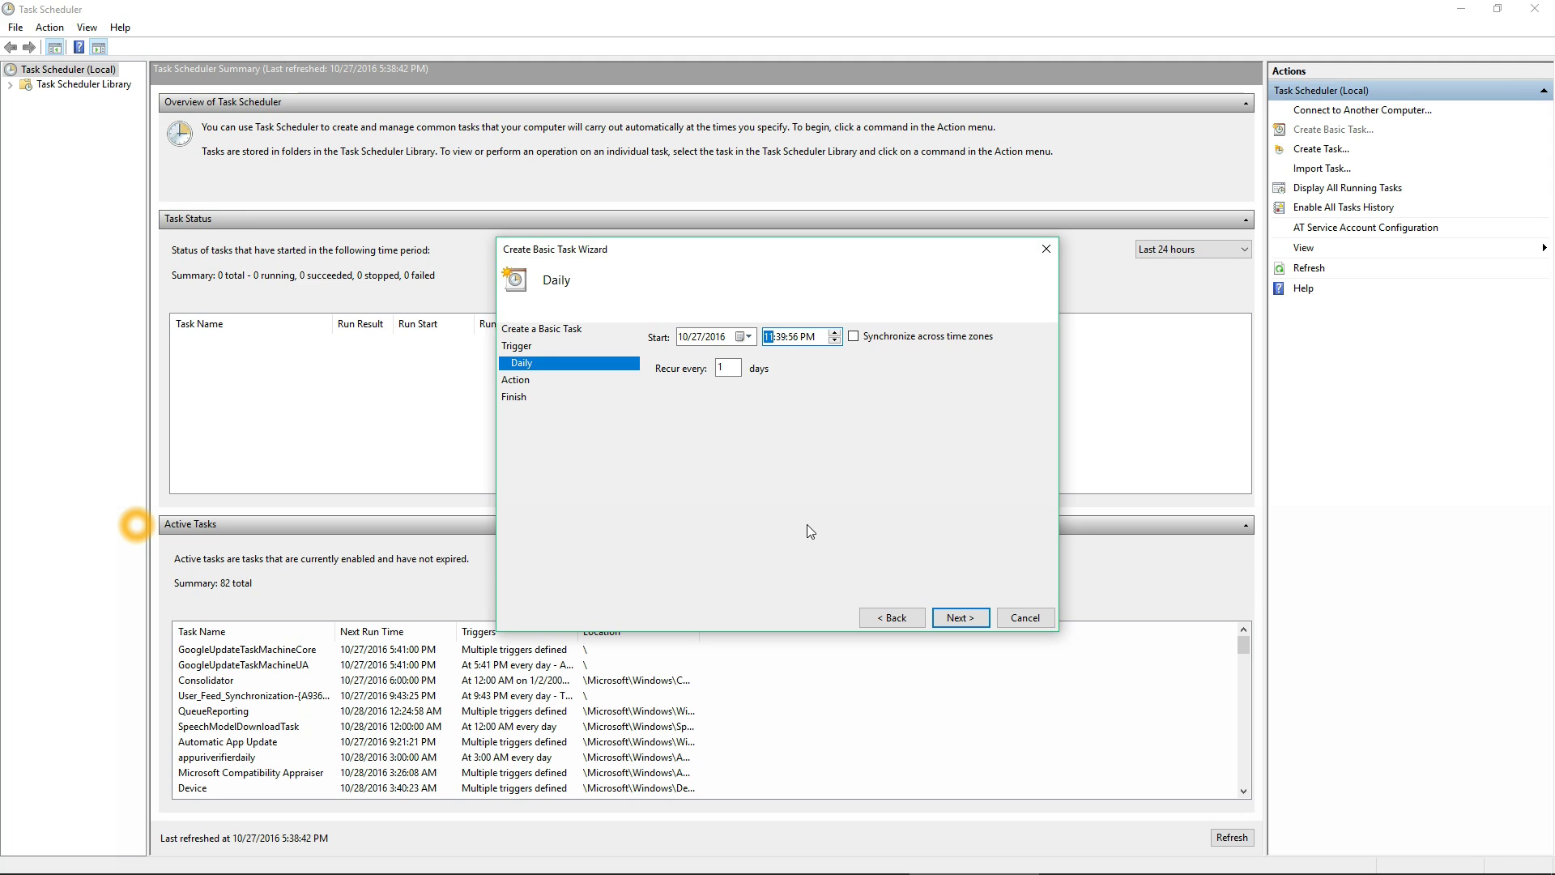
left_click(968, 620)
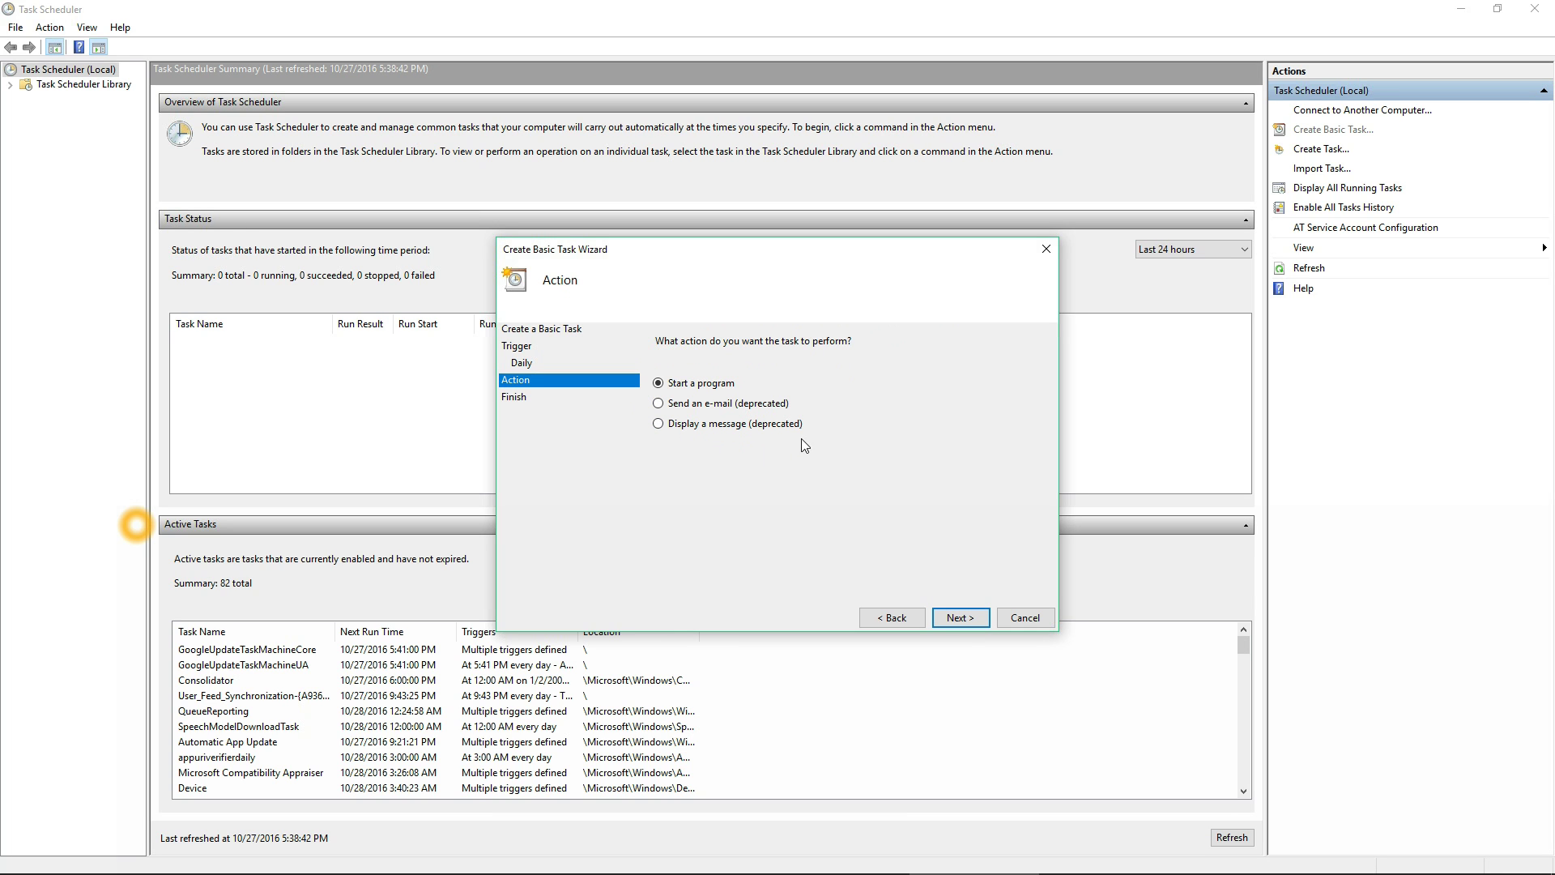
left_click(963, 618)
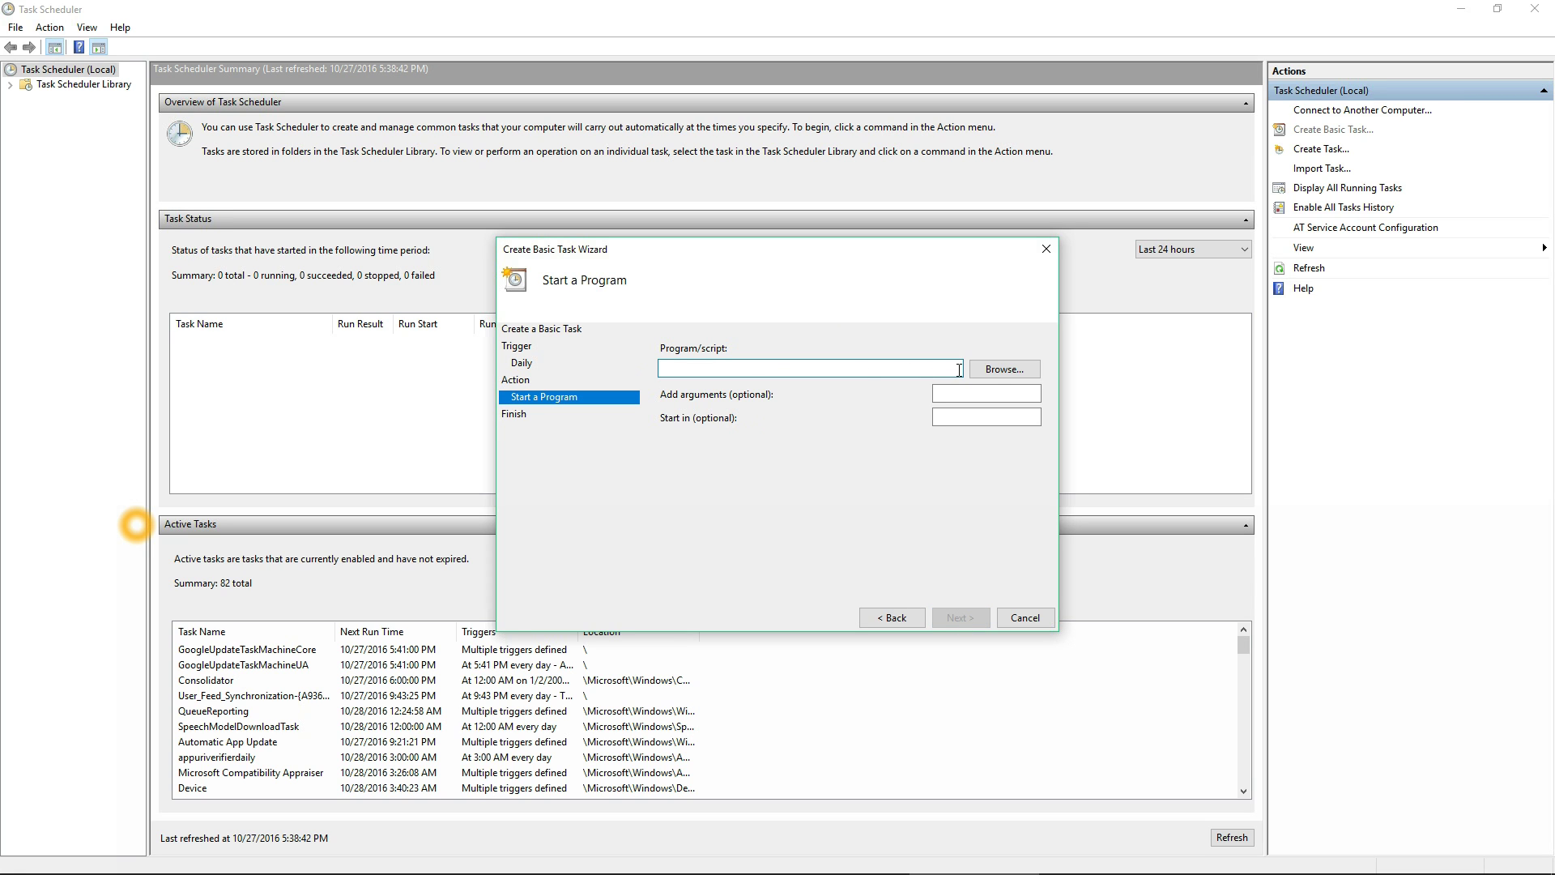
- Browse to C:\Windows\System32\shutdown.exe as the program for the task to run
left_click(999, 371)
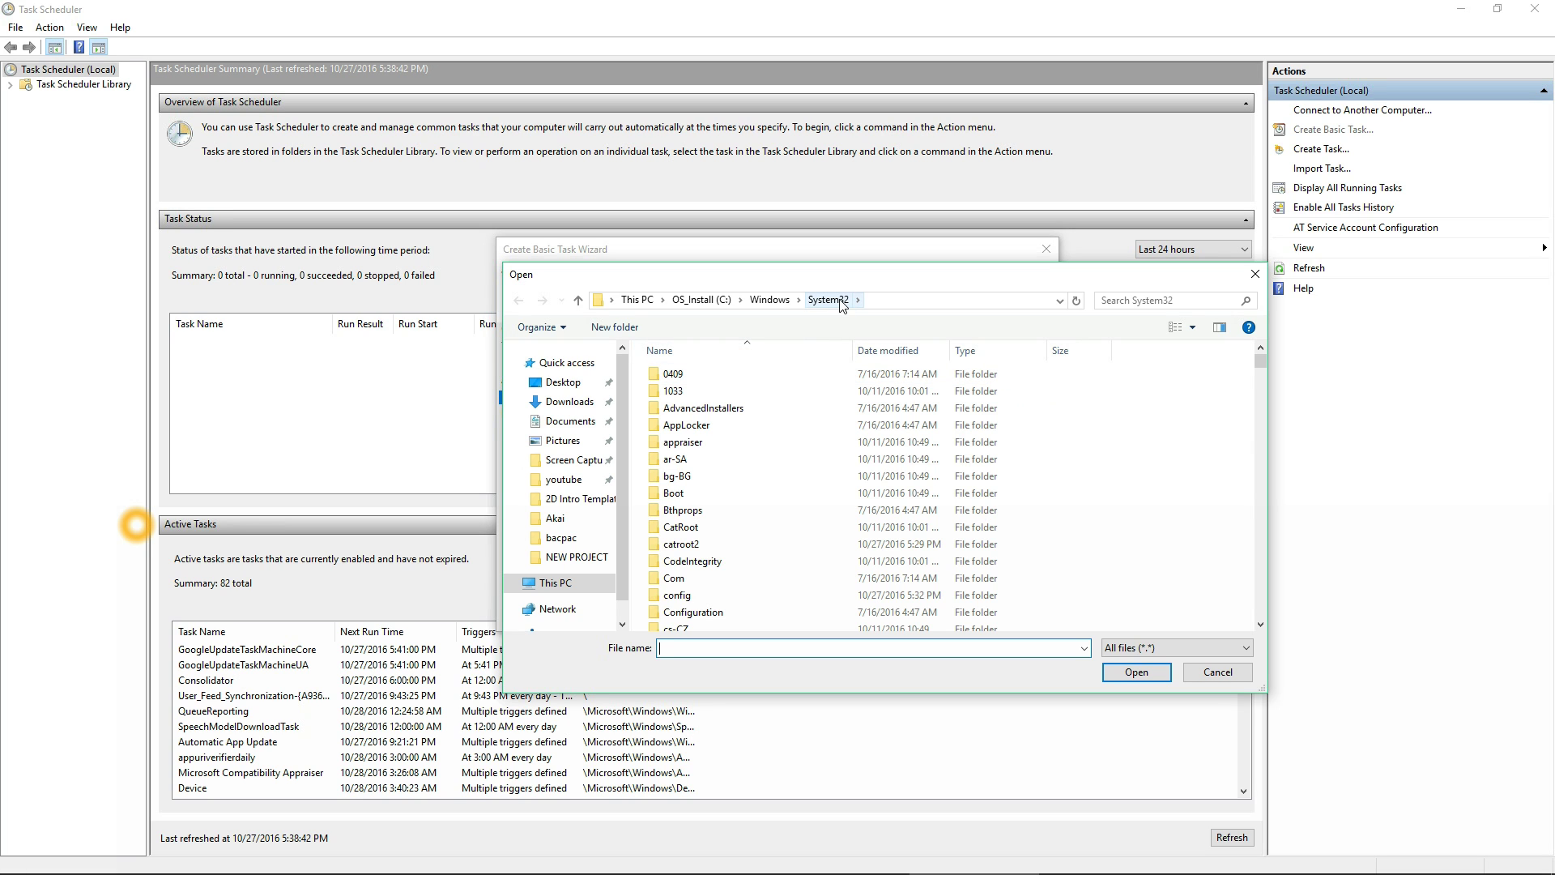
left_click(1259, 625)
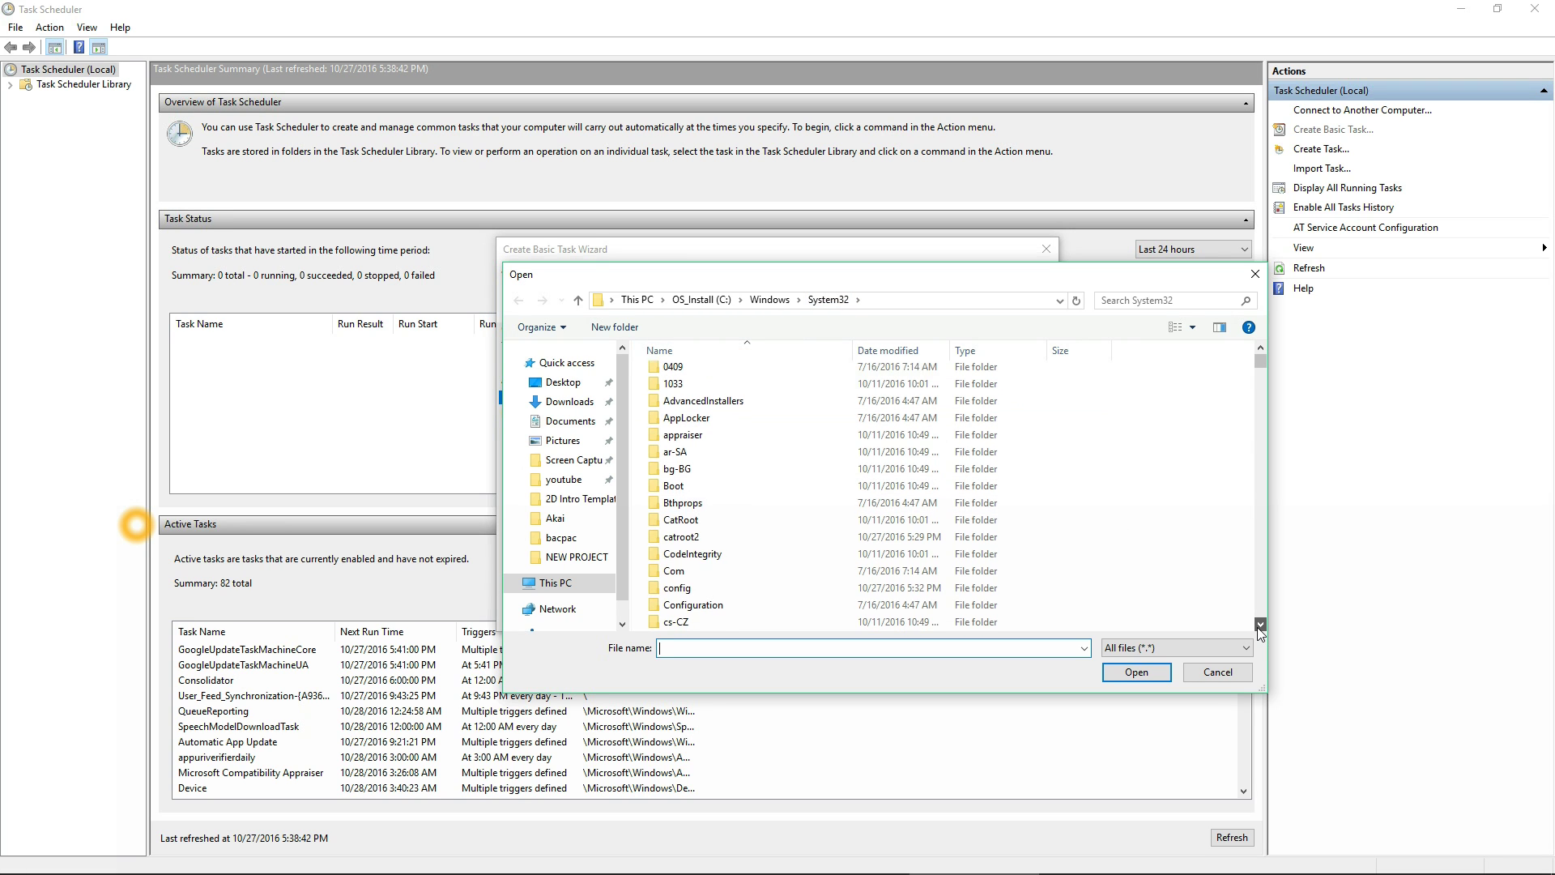
left_click_drag(1260, 626, 1263, 610)
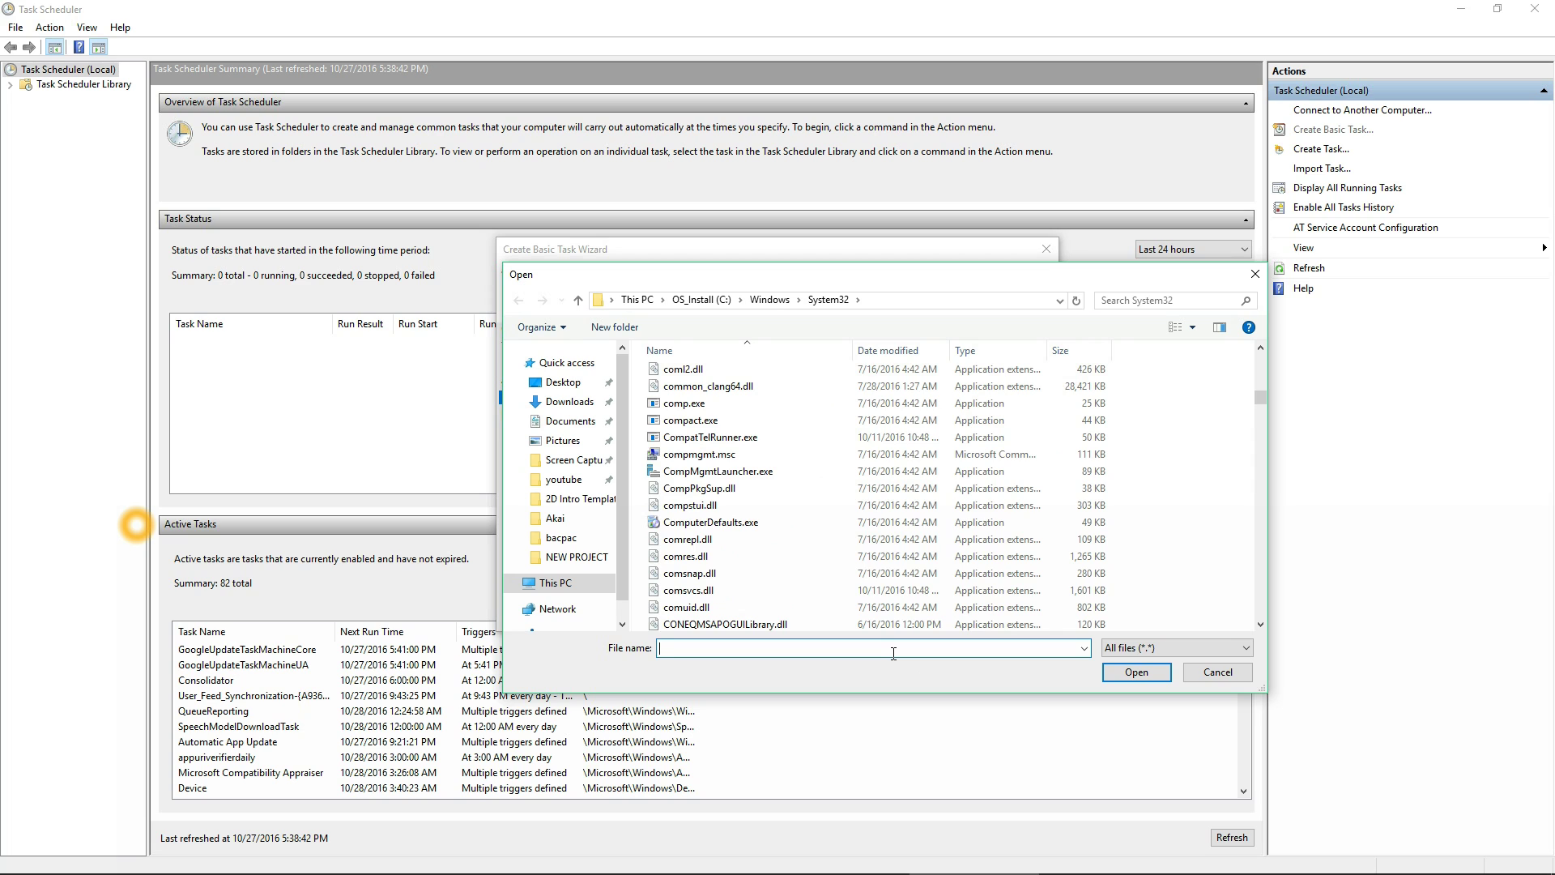
type("shu")
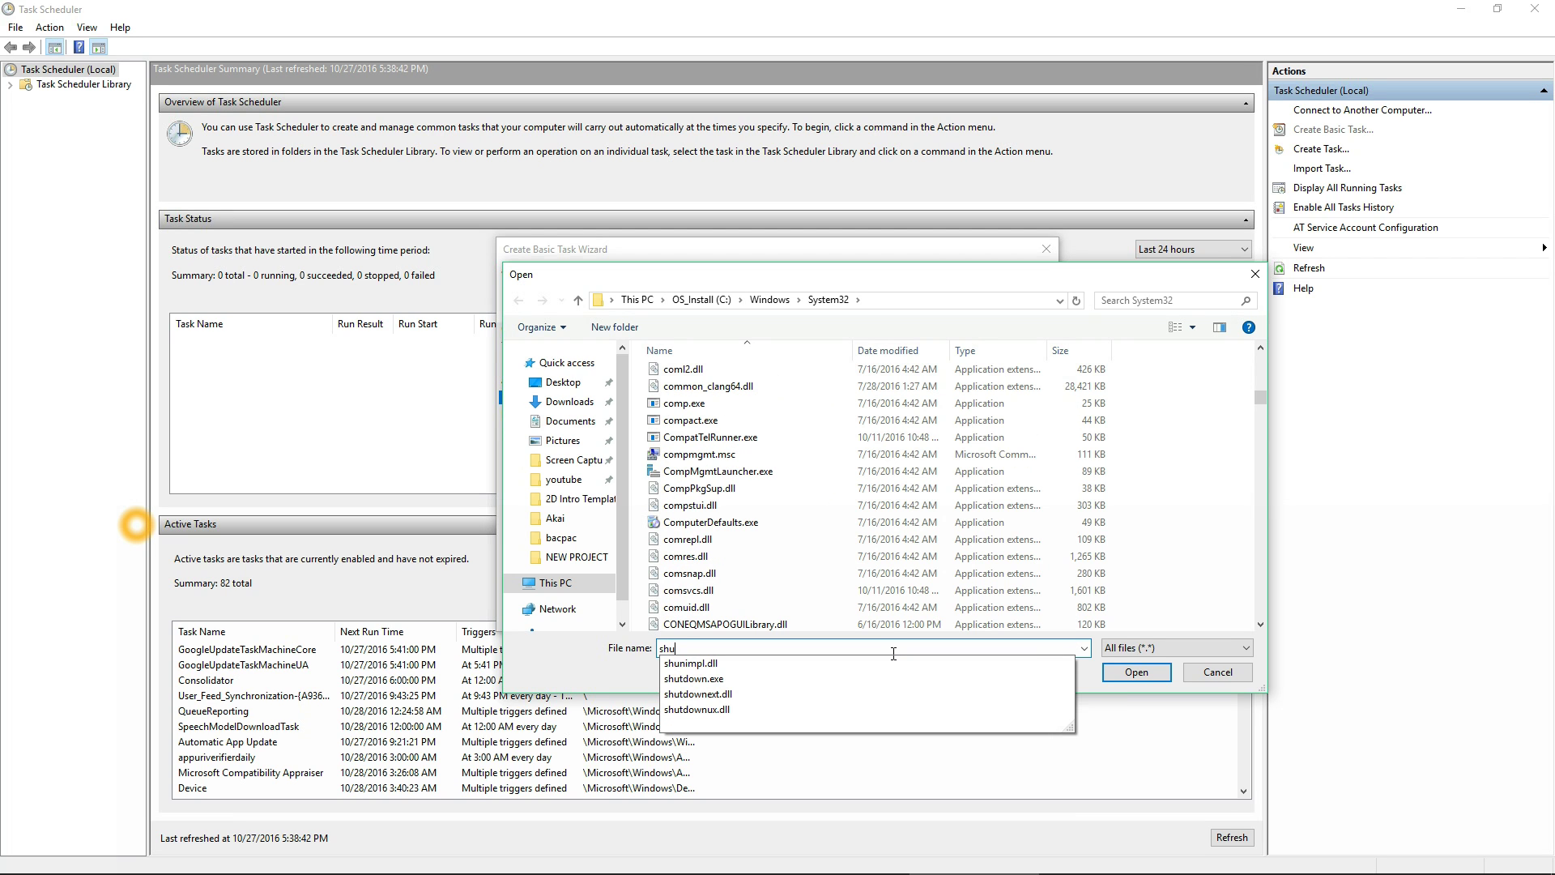
key("Down")
key("Down")
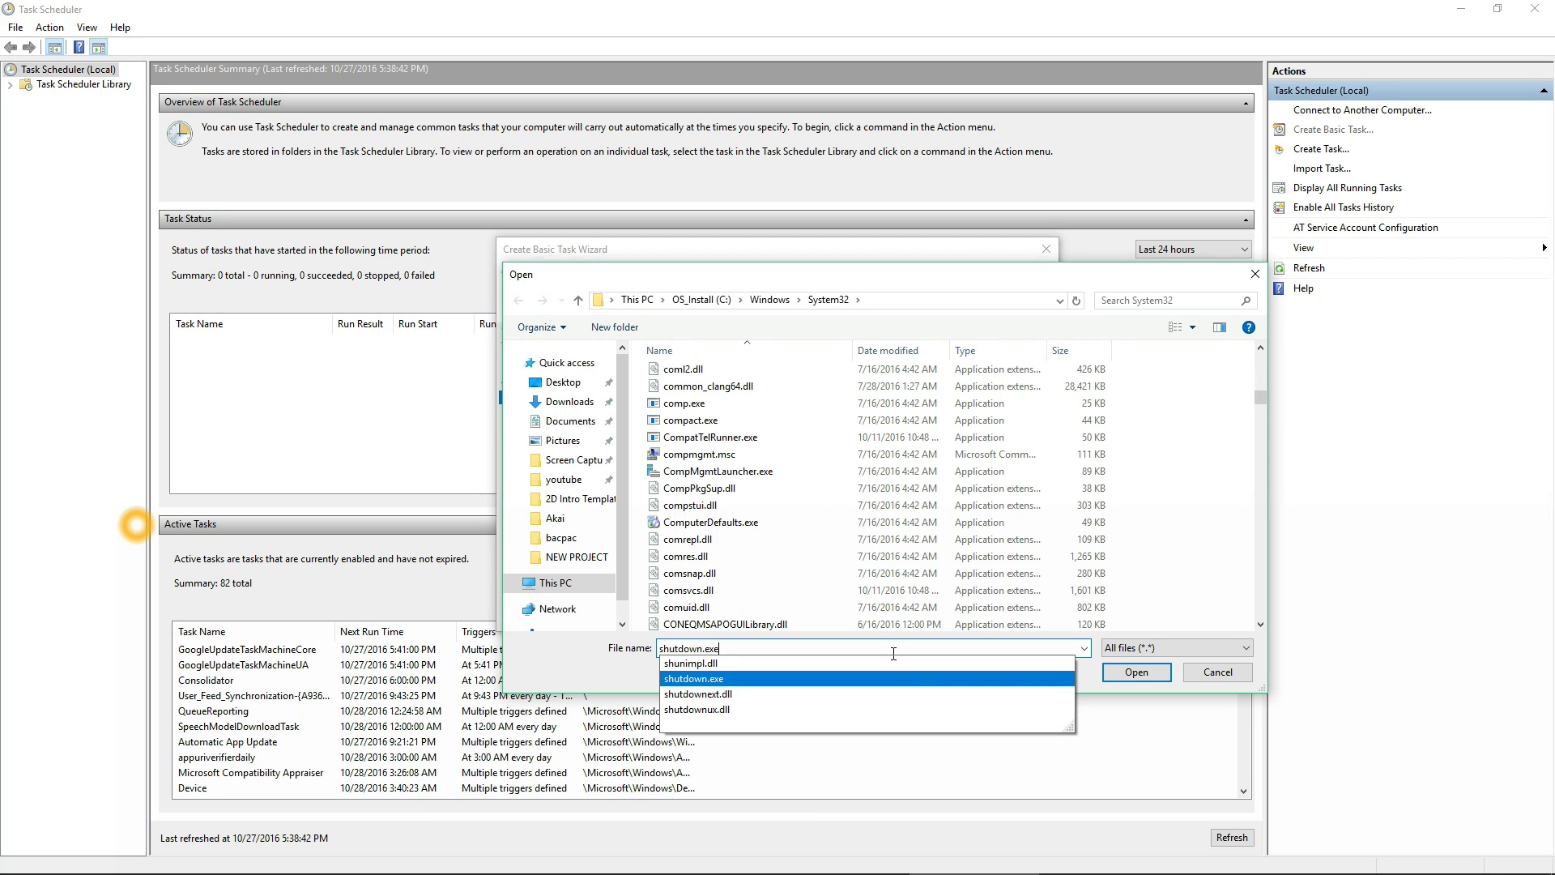
key("Return")
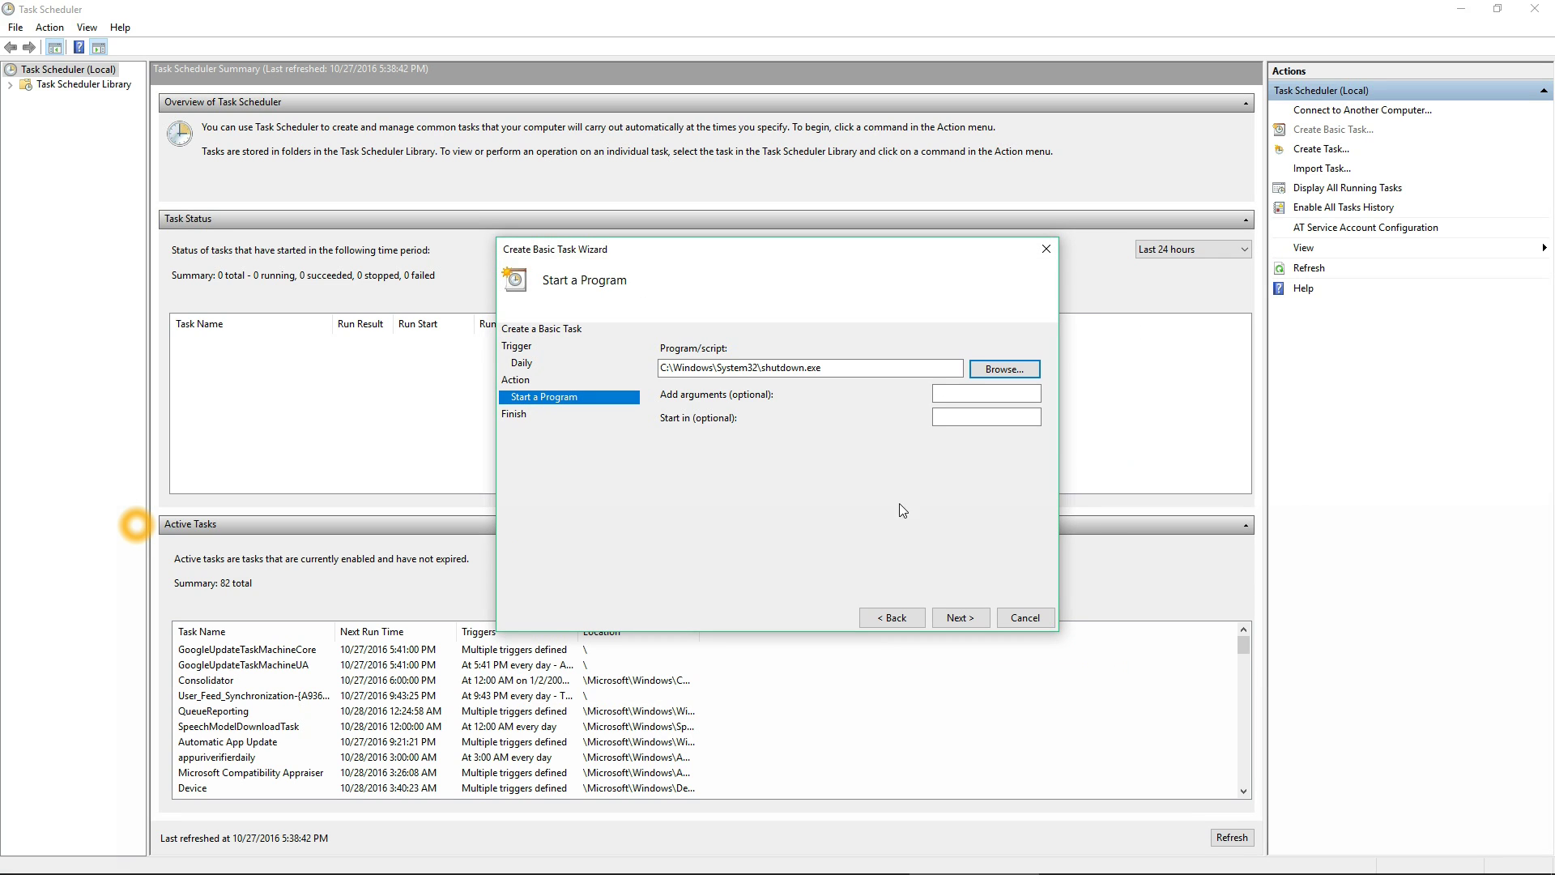
- Add the argument -r, reach the summary, and enable opening Properties on Finish
left_click(963, 392)
type("-r")
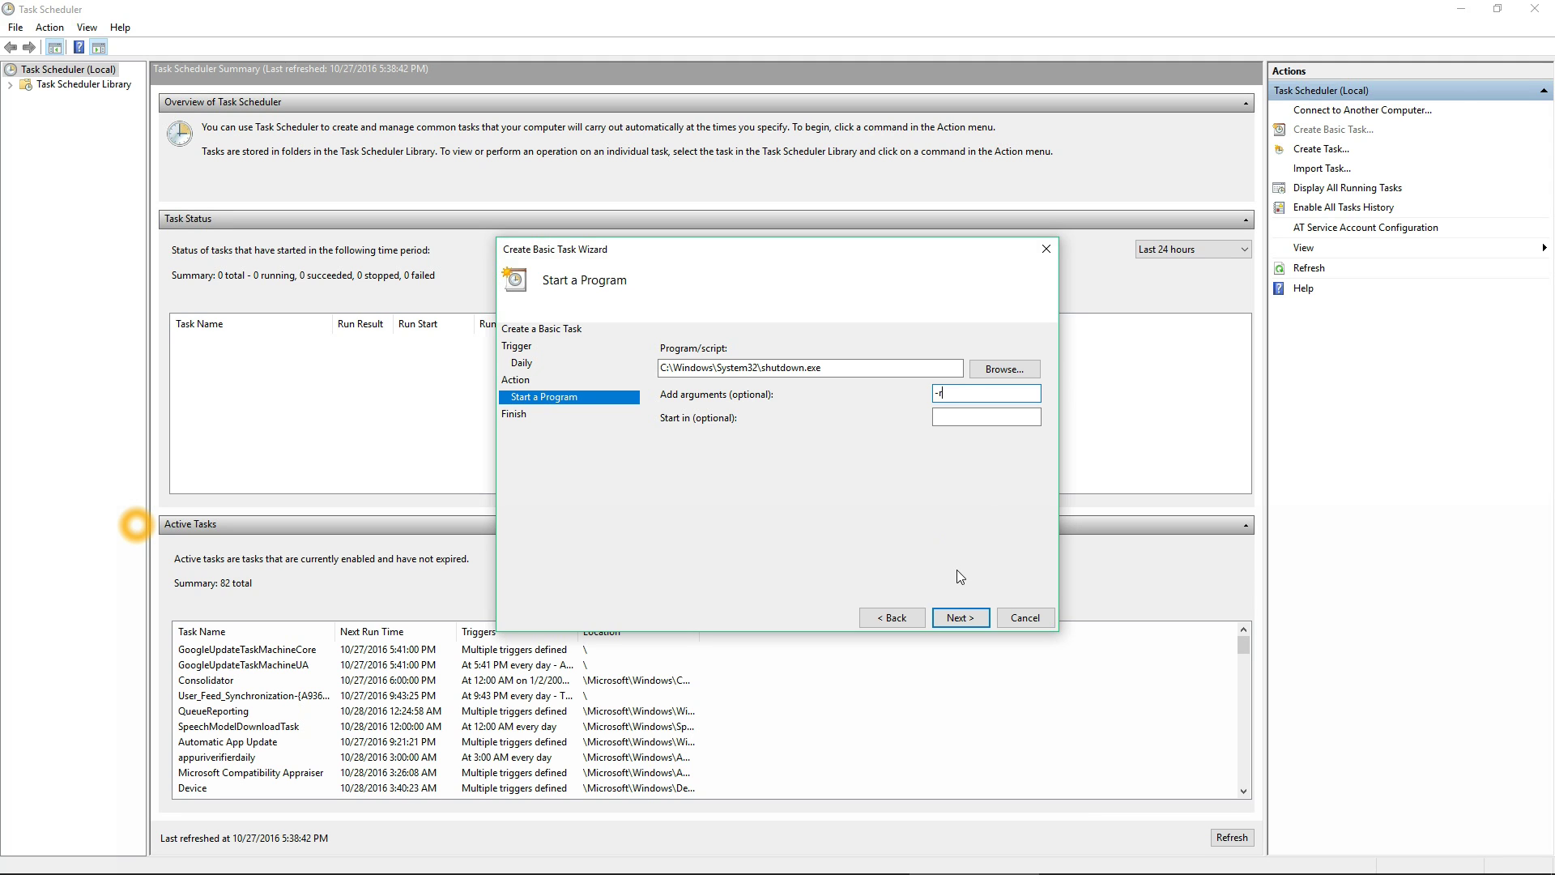
left_click(960, 618)
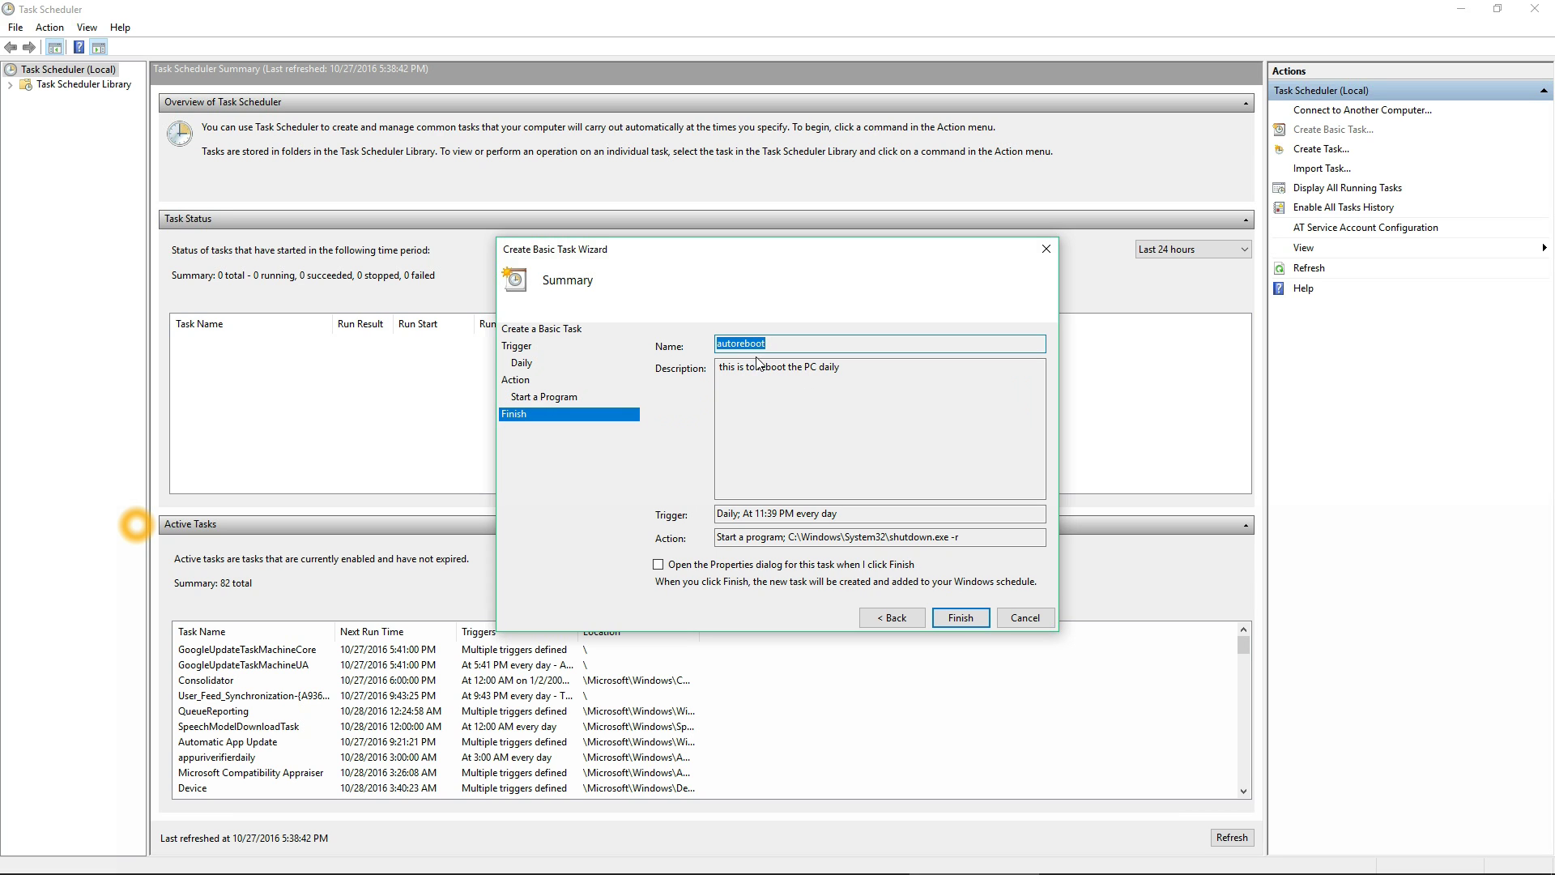
left_click(657, 565)
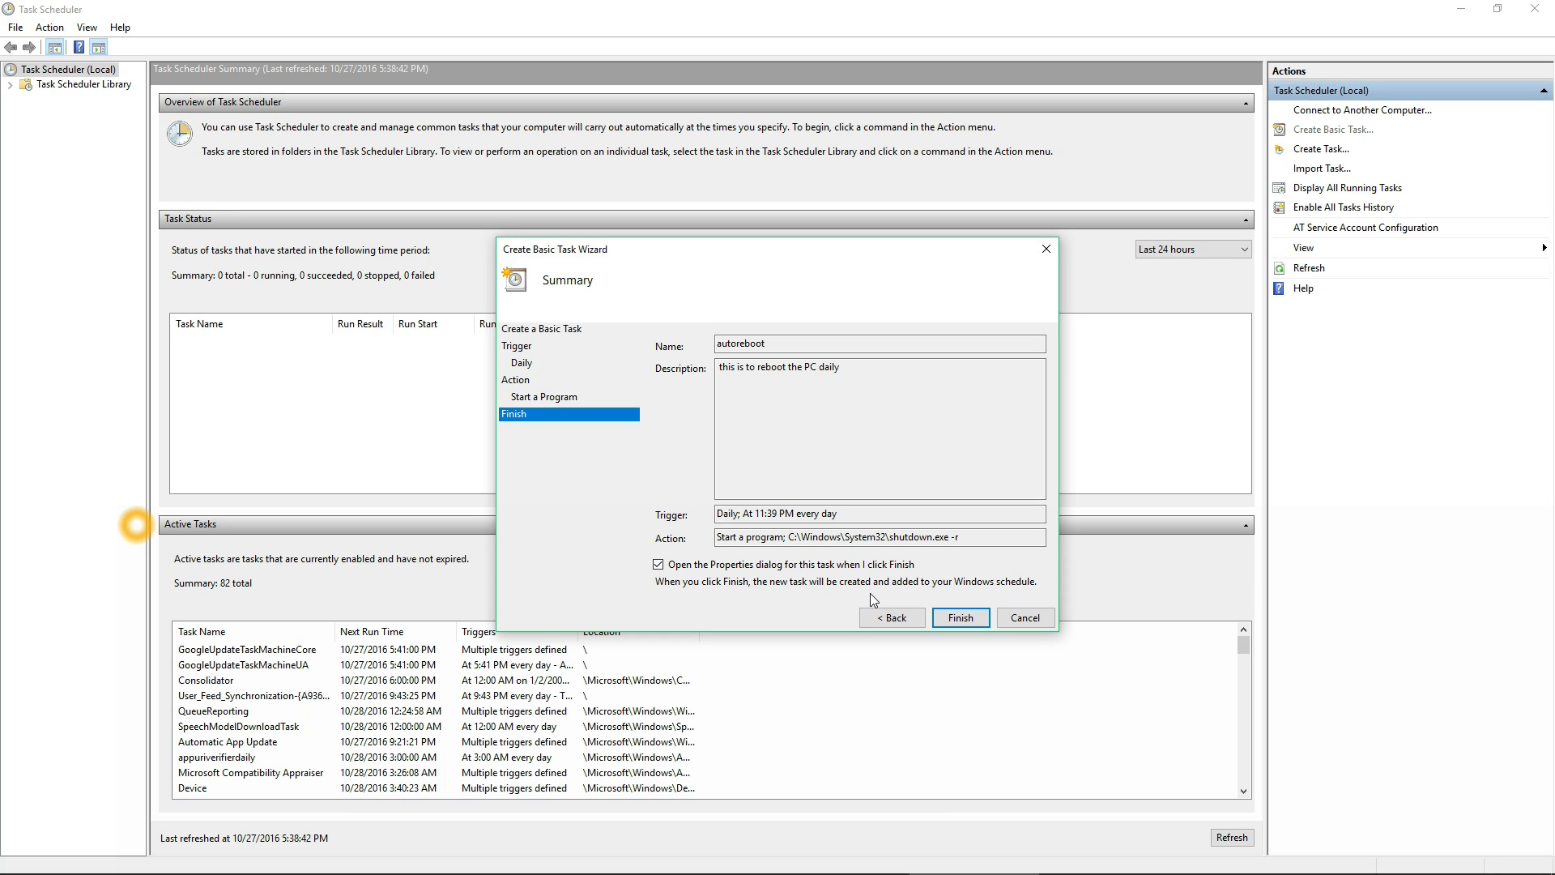
- Finish the wizard, set autoreboot to run whether or not the user is logged on, review its tabs, and save
left_click(965, 618)
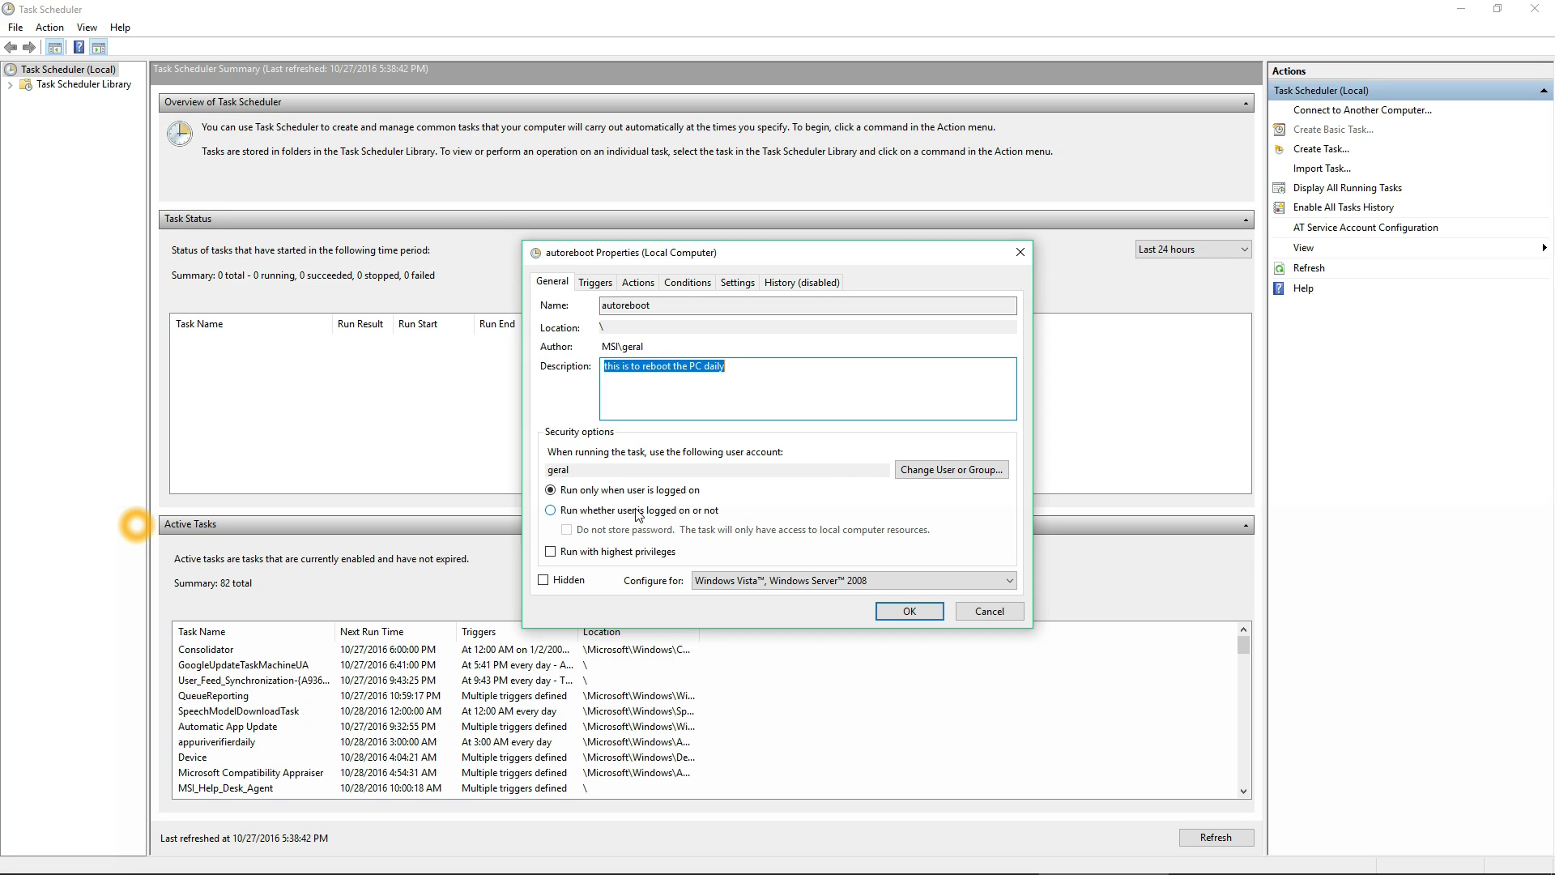
left_click(557, 514)
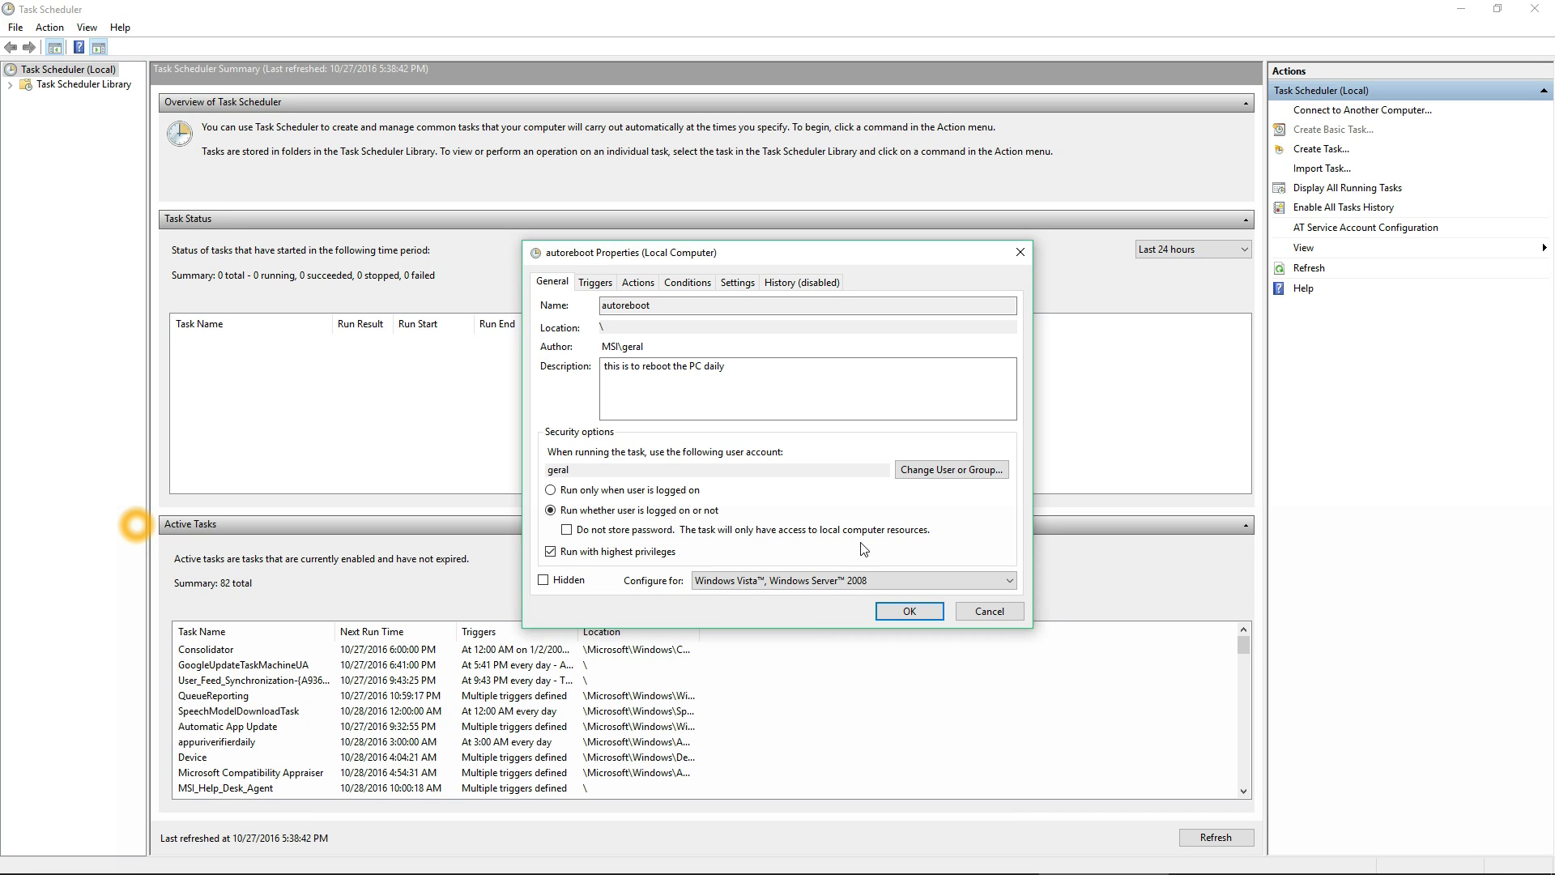
left_click(596, 284)
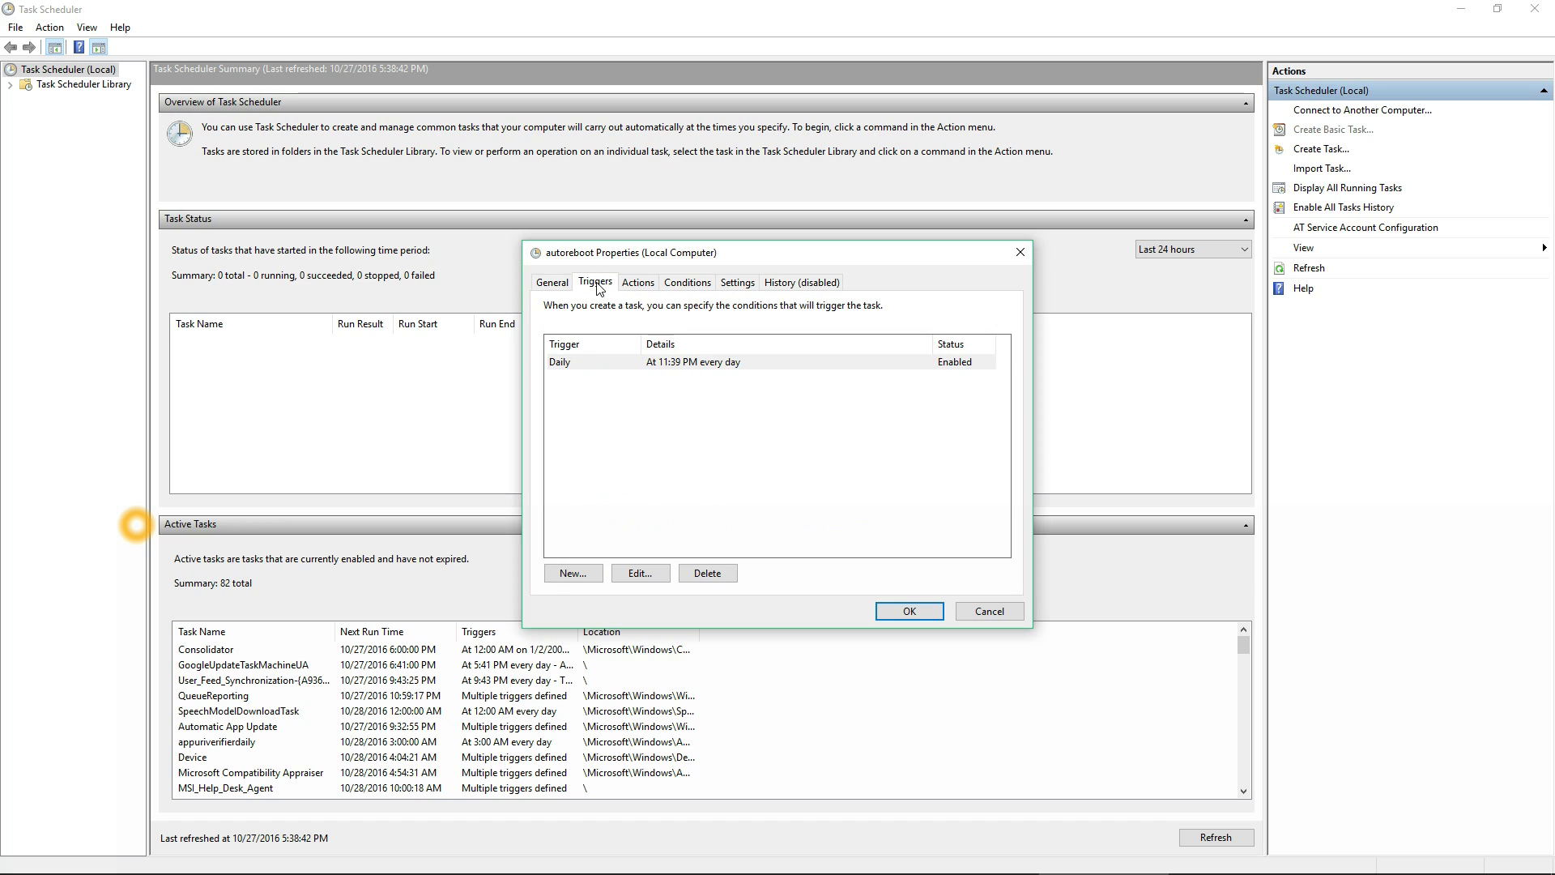
left_click(640, 284)
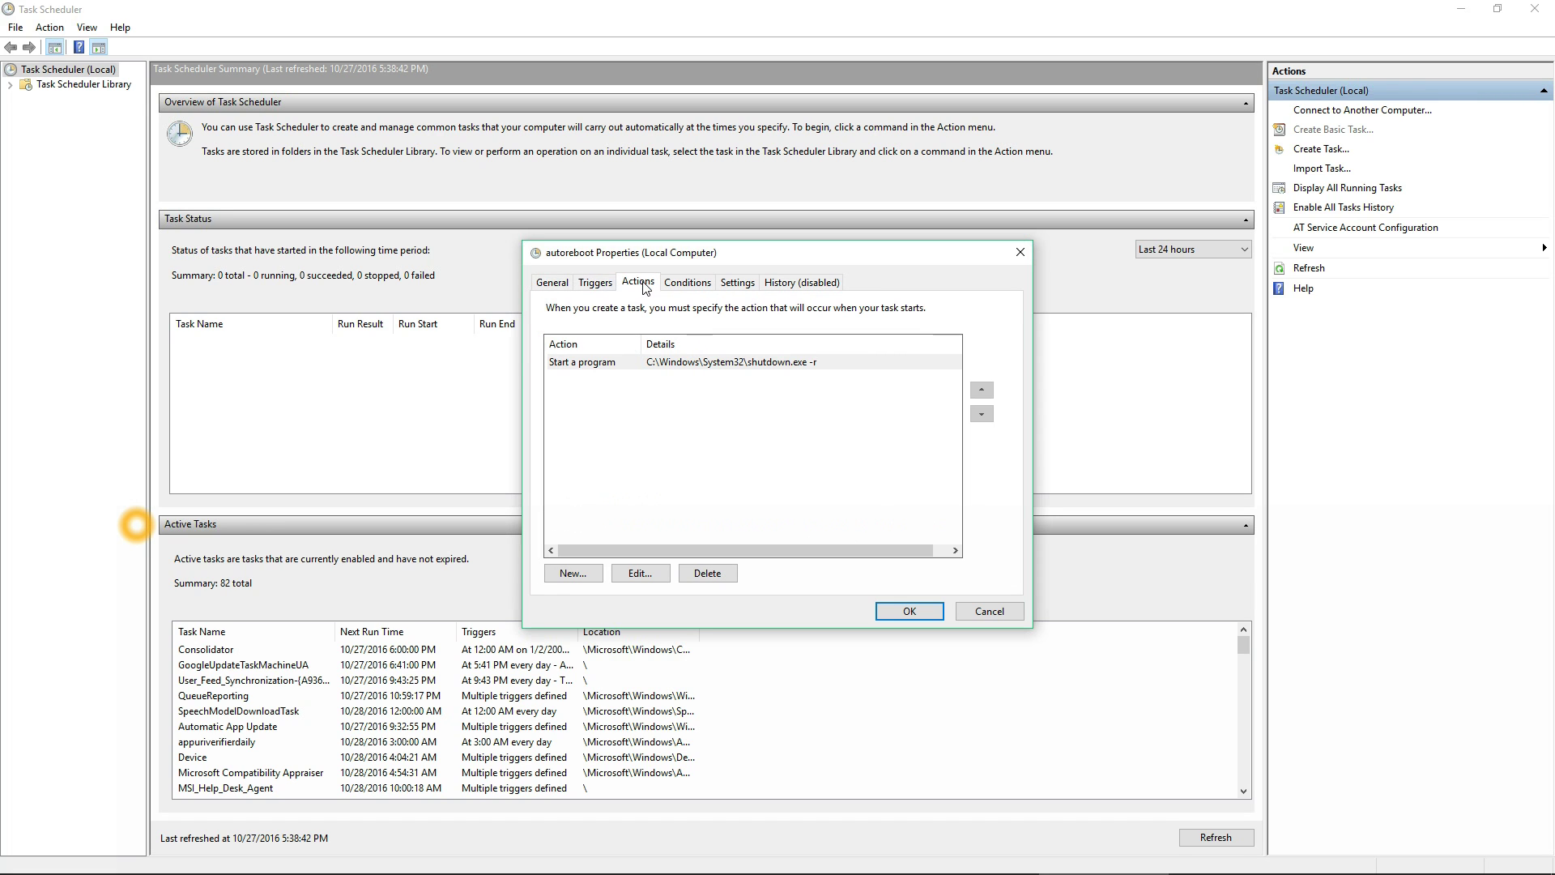
left_click(702, 285)
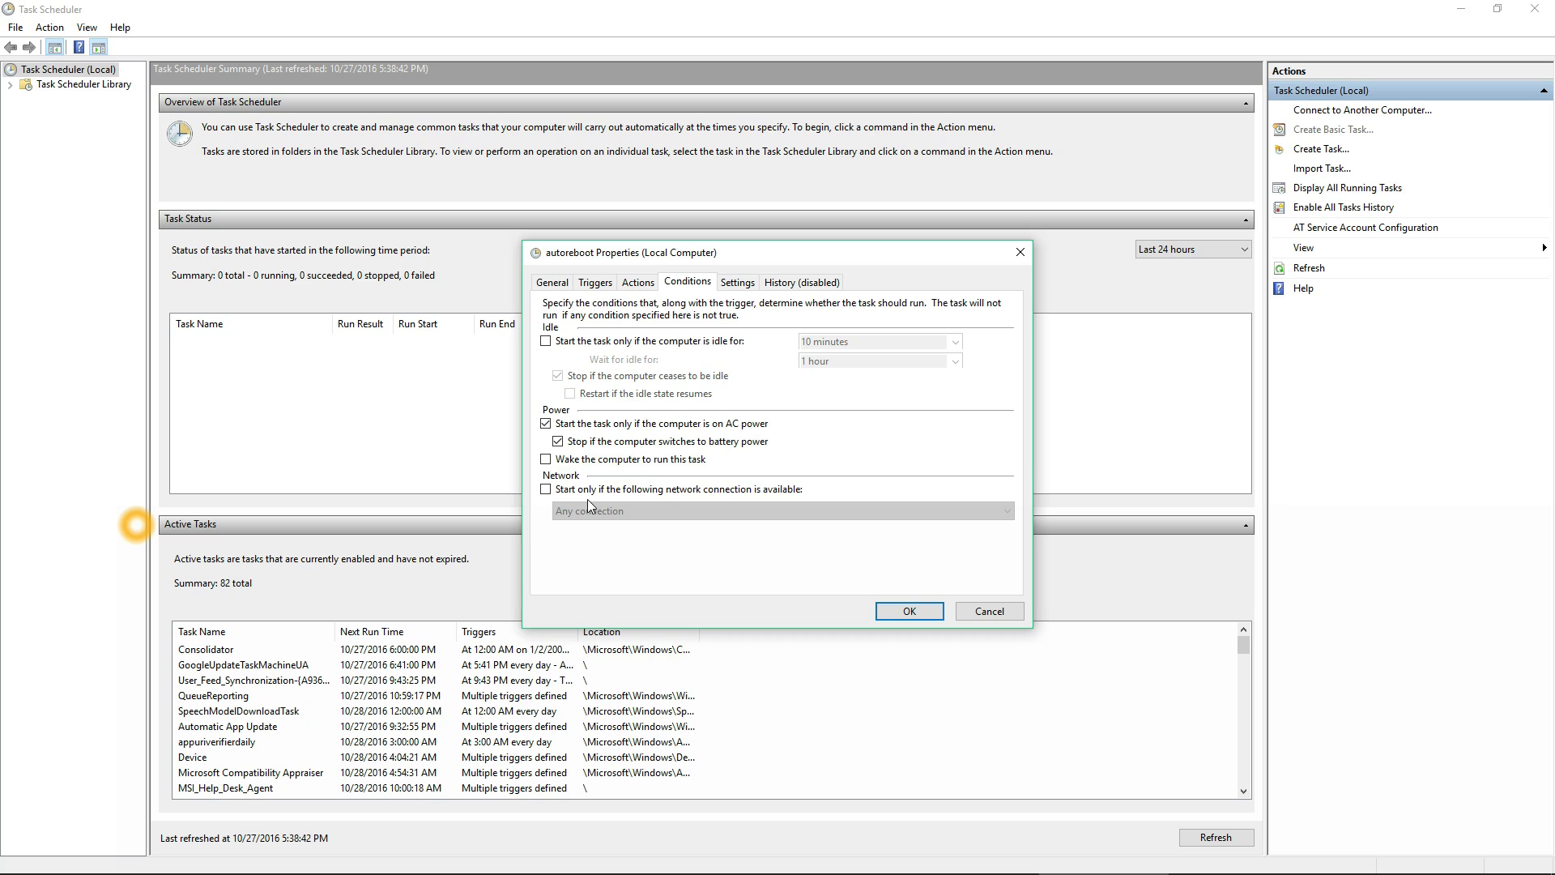
left_click(738, 282)
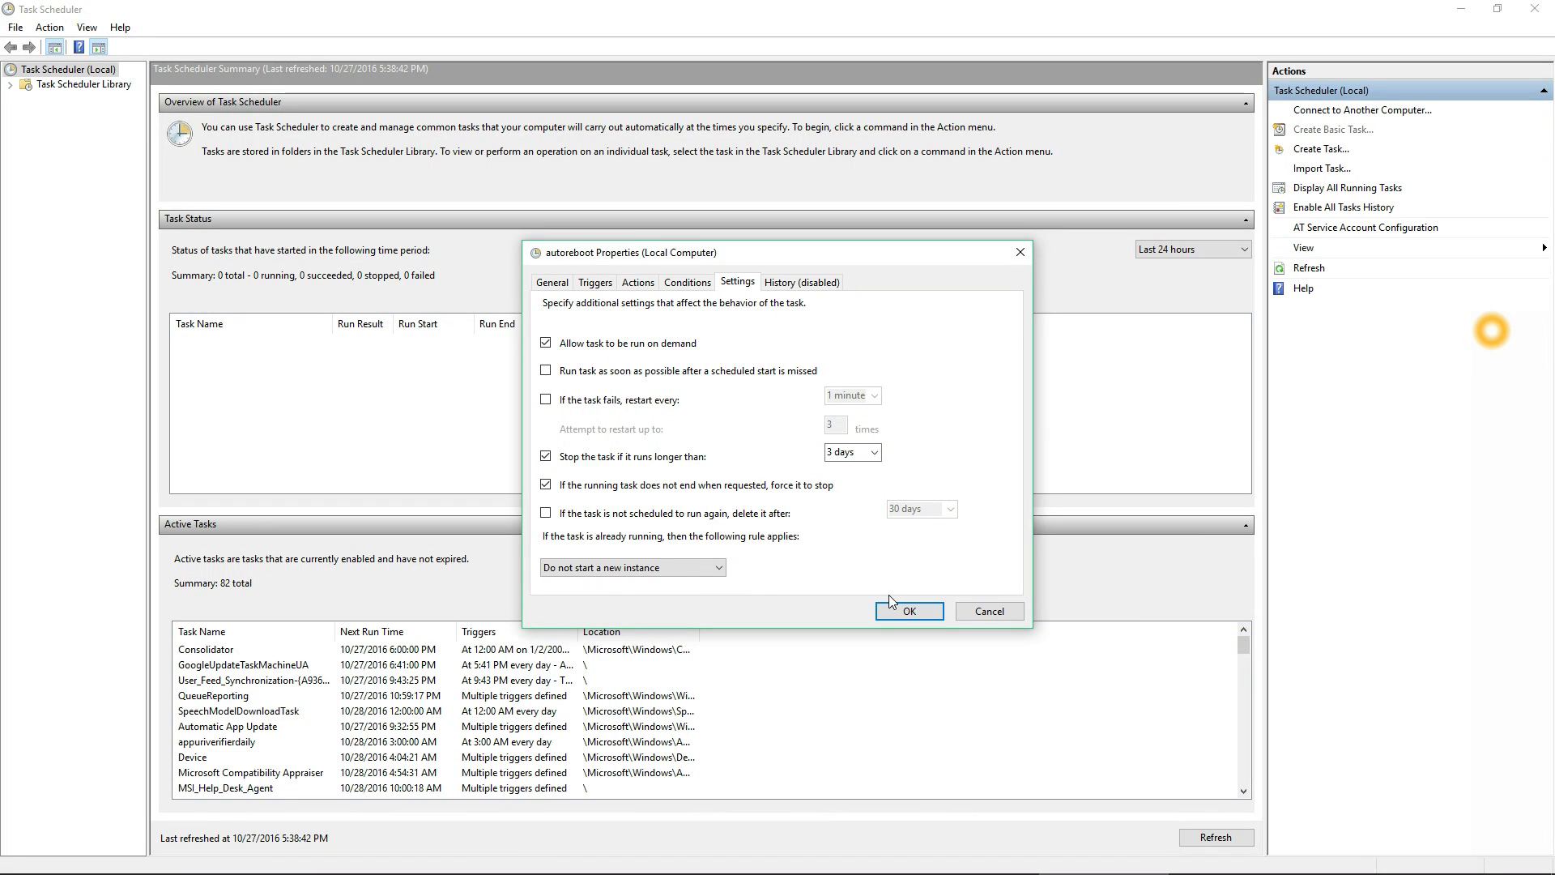
left_click(903, 609)
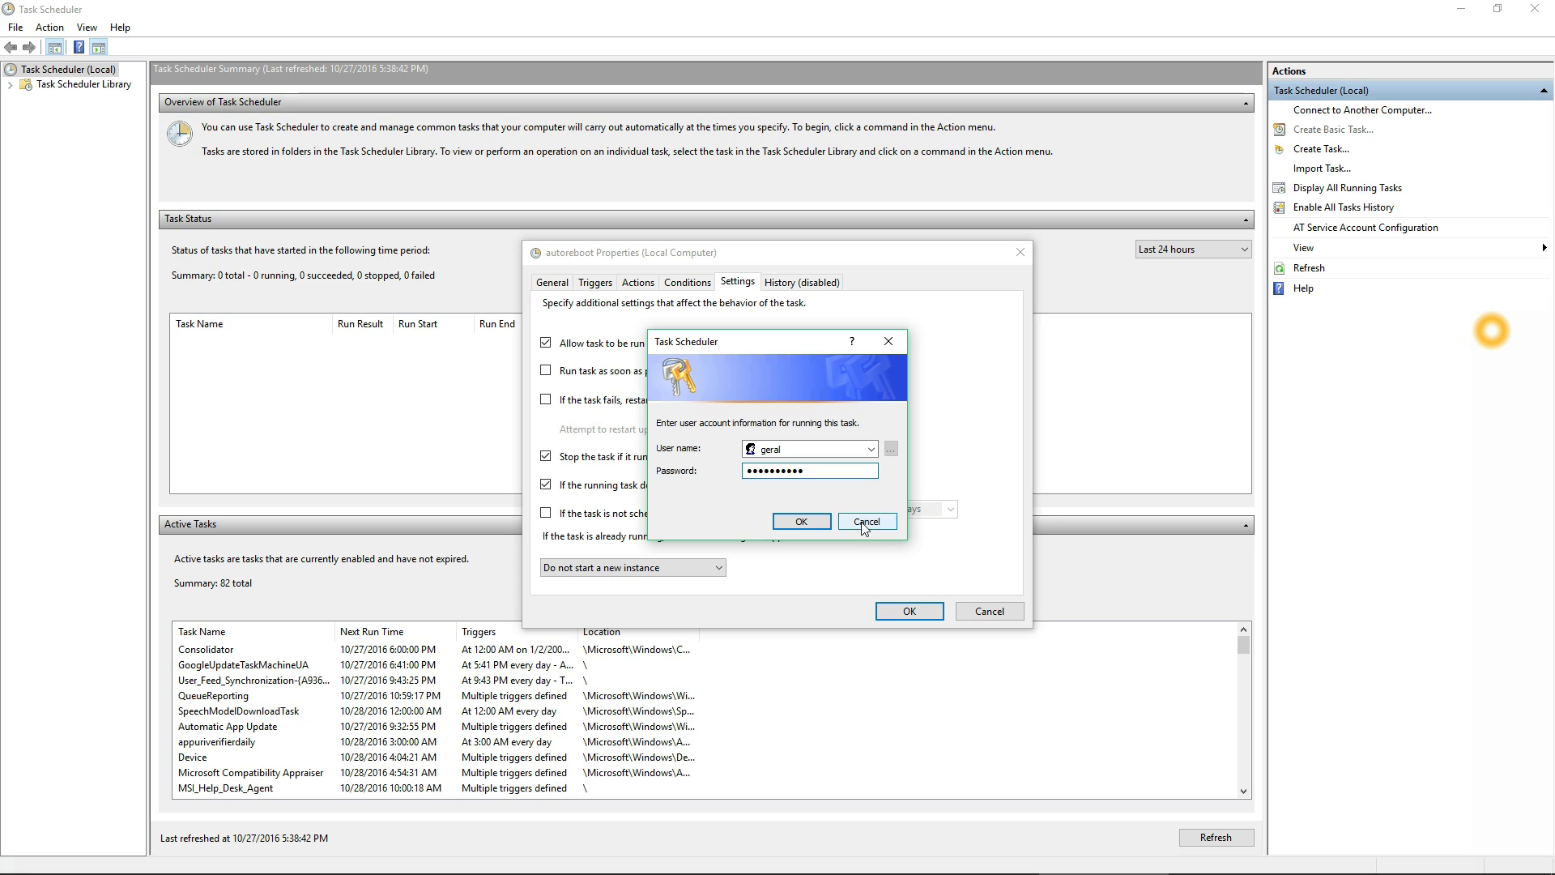
- Confirm the account credentials and refresh the summary until autoreboot appears
left_click(801, 521)
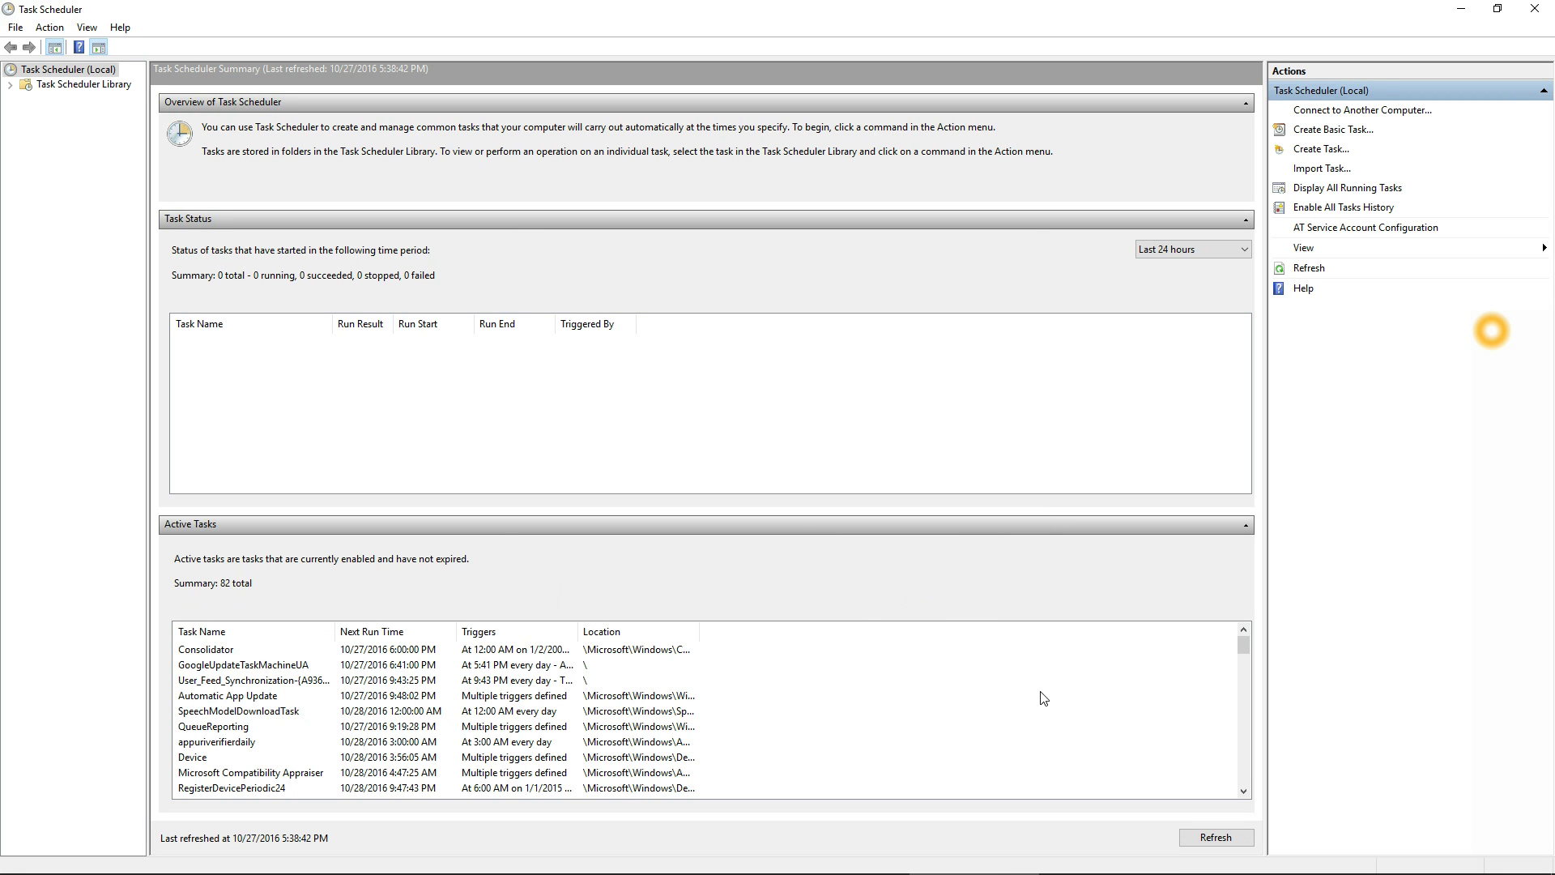
left_click(1205, 840)
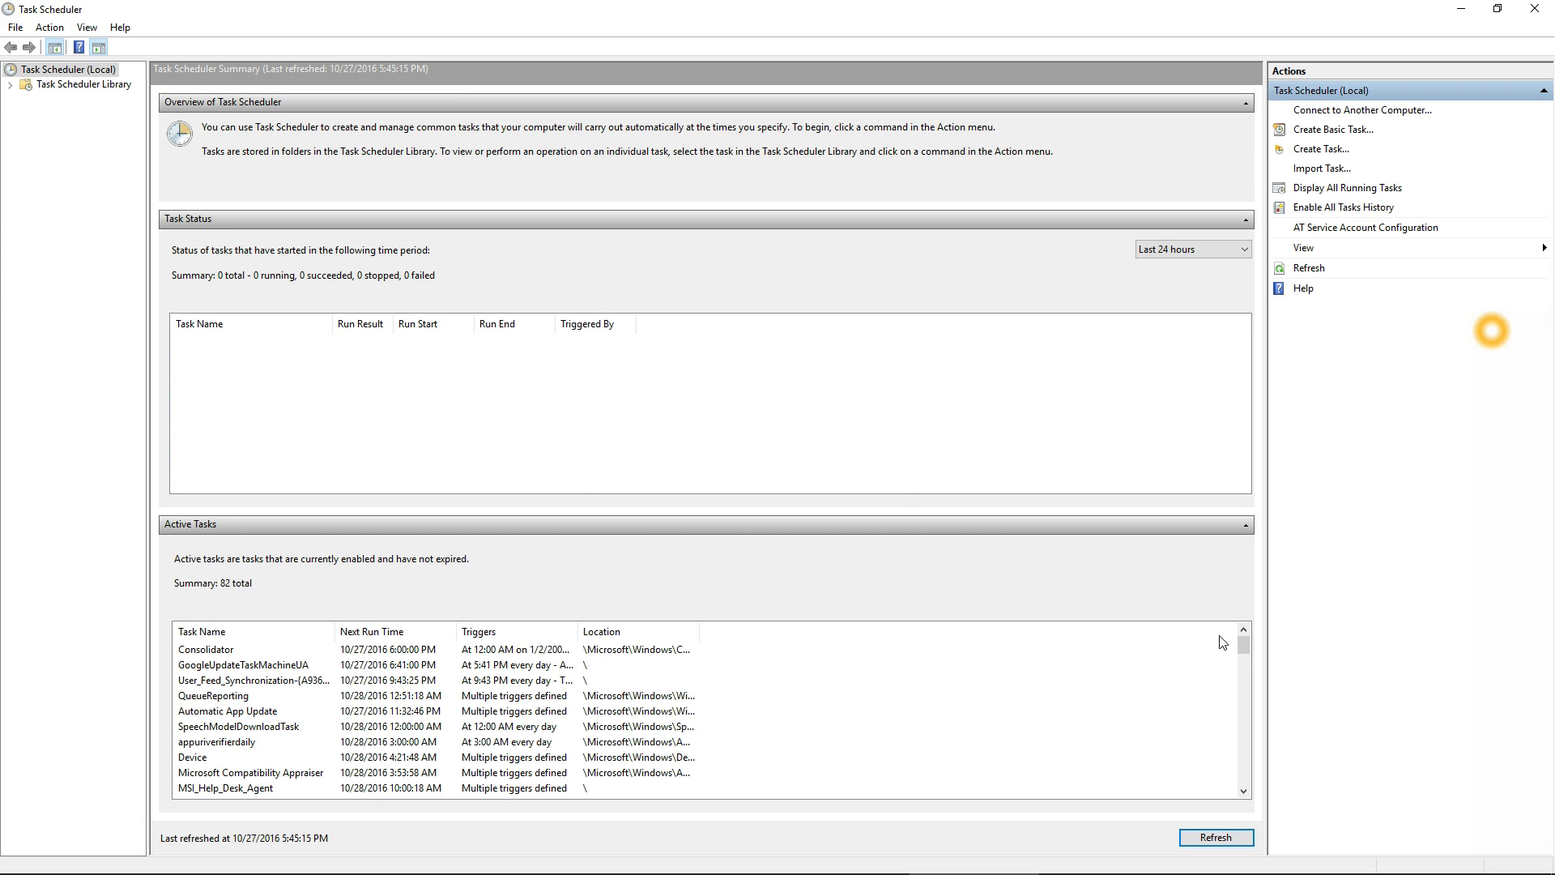
left_click_drag(1244, 651, 1247, 675)
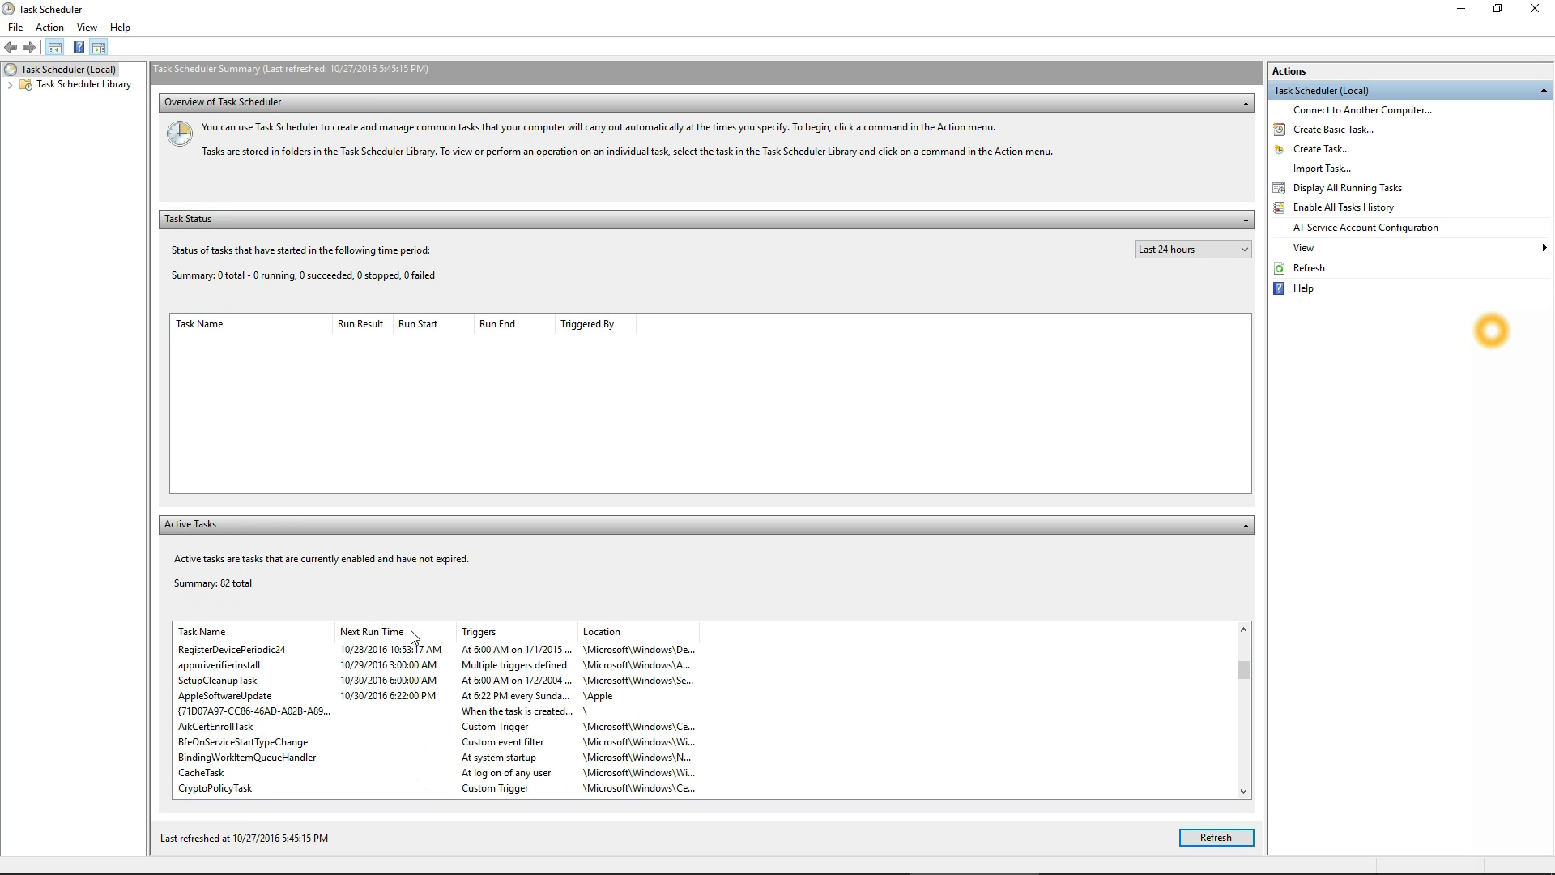
left_click_drag(1246, 672, 1246, 647)
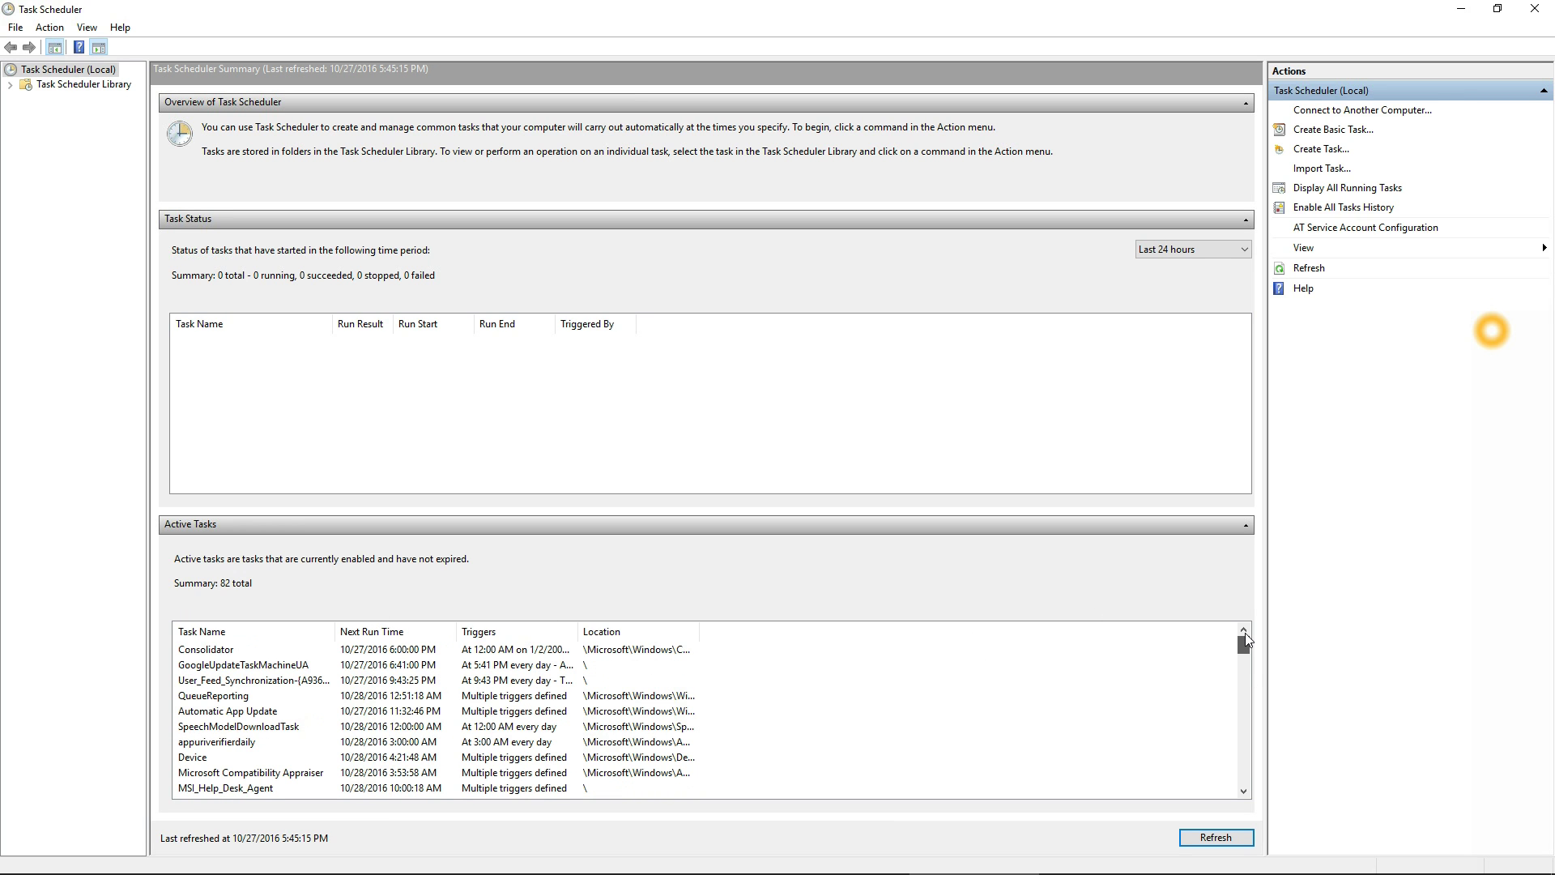
left_click(1243, 783)
left_click(1242, 782)
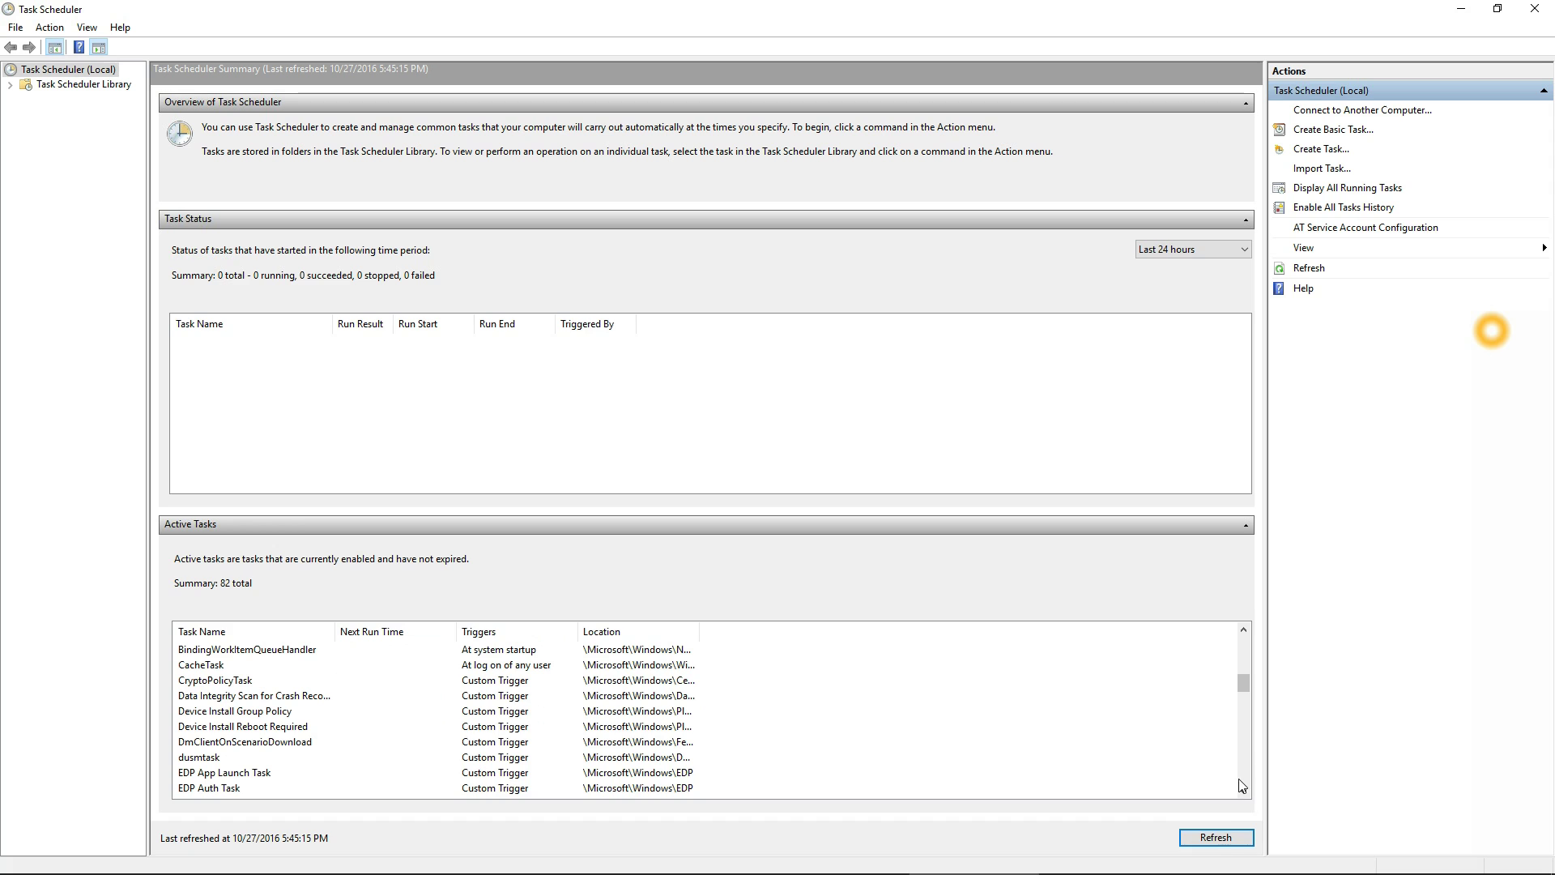
left_click(1202, 842)
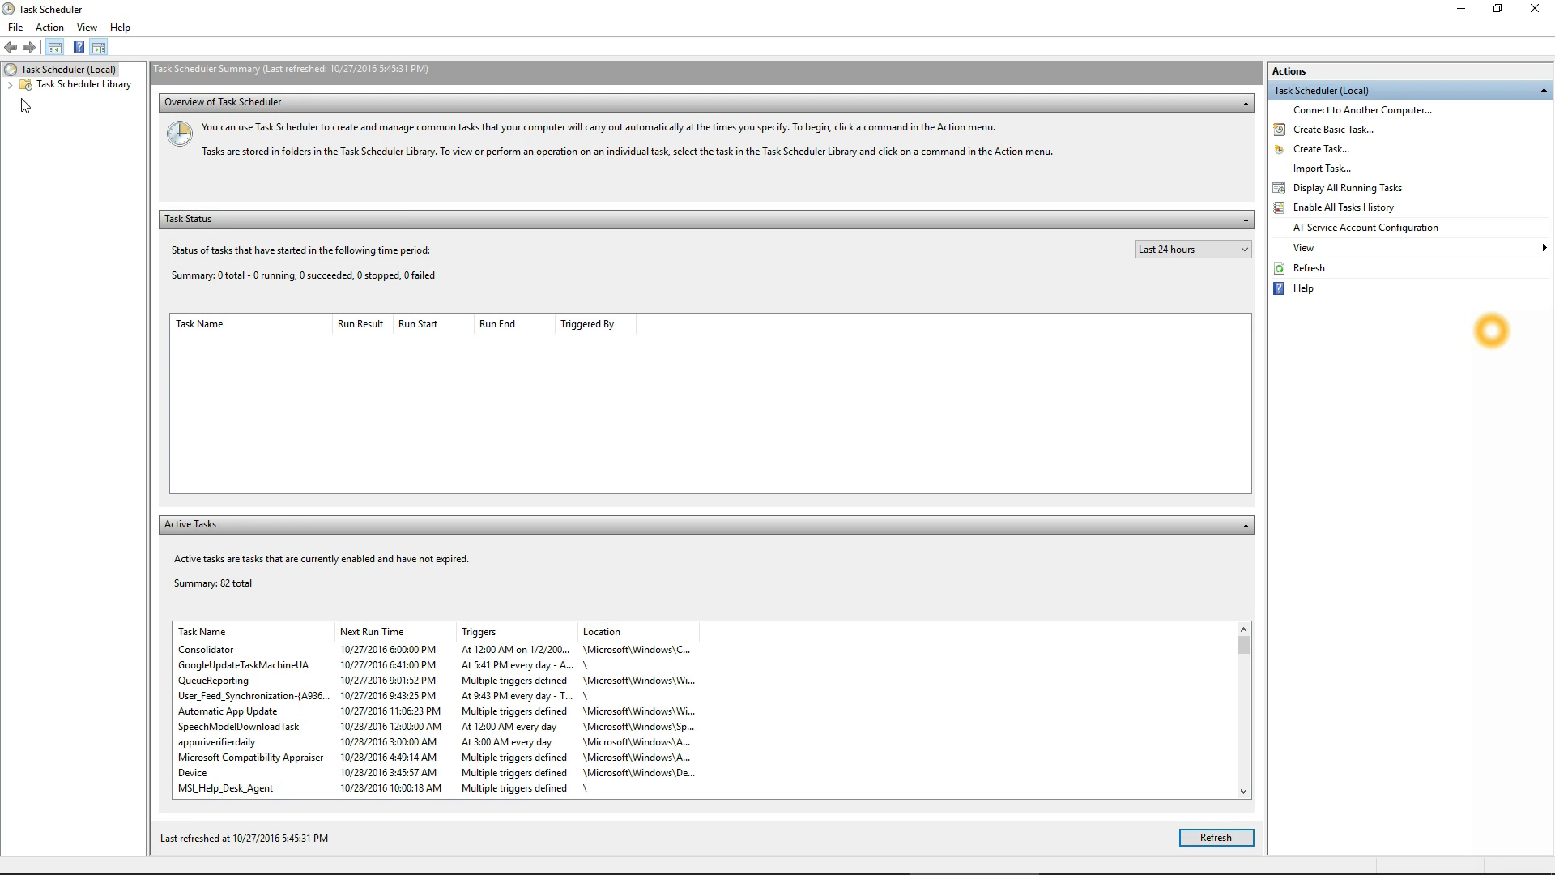
left_click(45, 87)
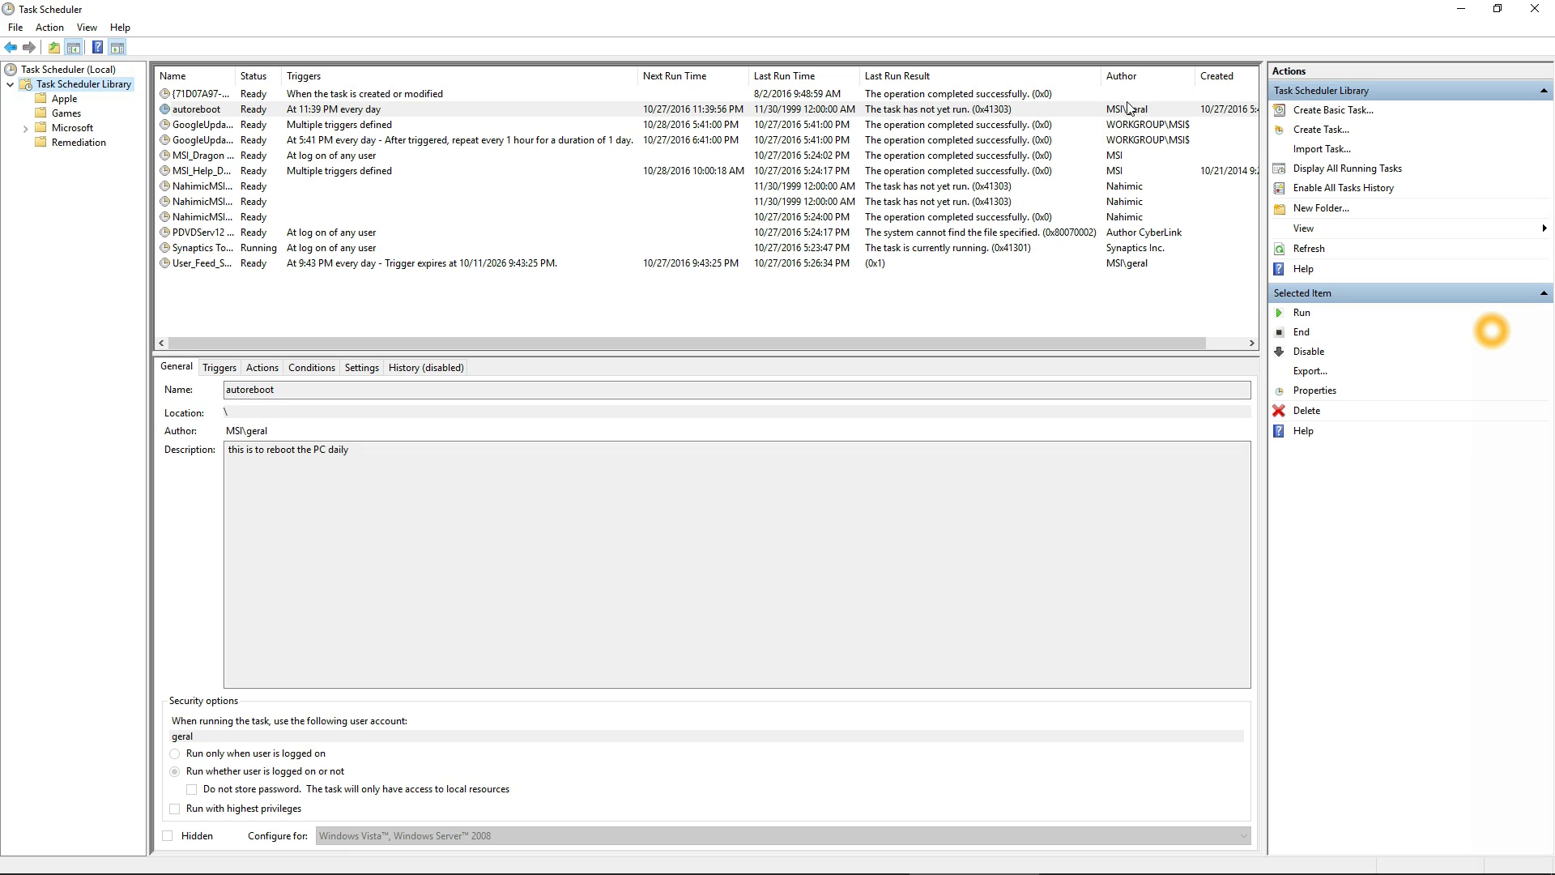
- Inspect the autoreboot task's details in the Task Scheduler Library list
left_click(1168, 336)
left_click_drag(1205, 337, 1237, 354)
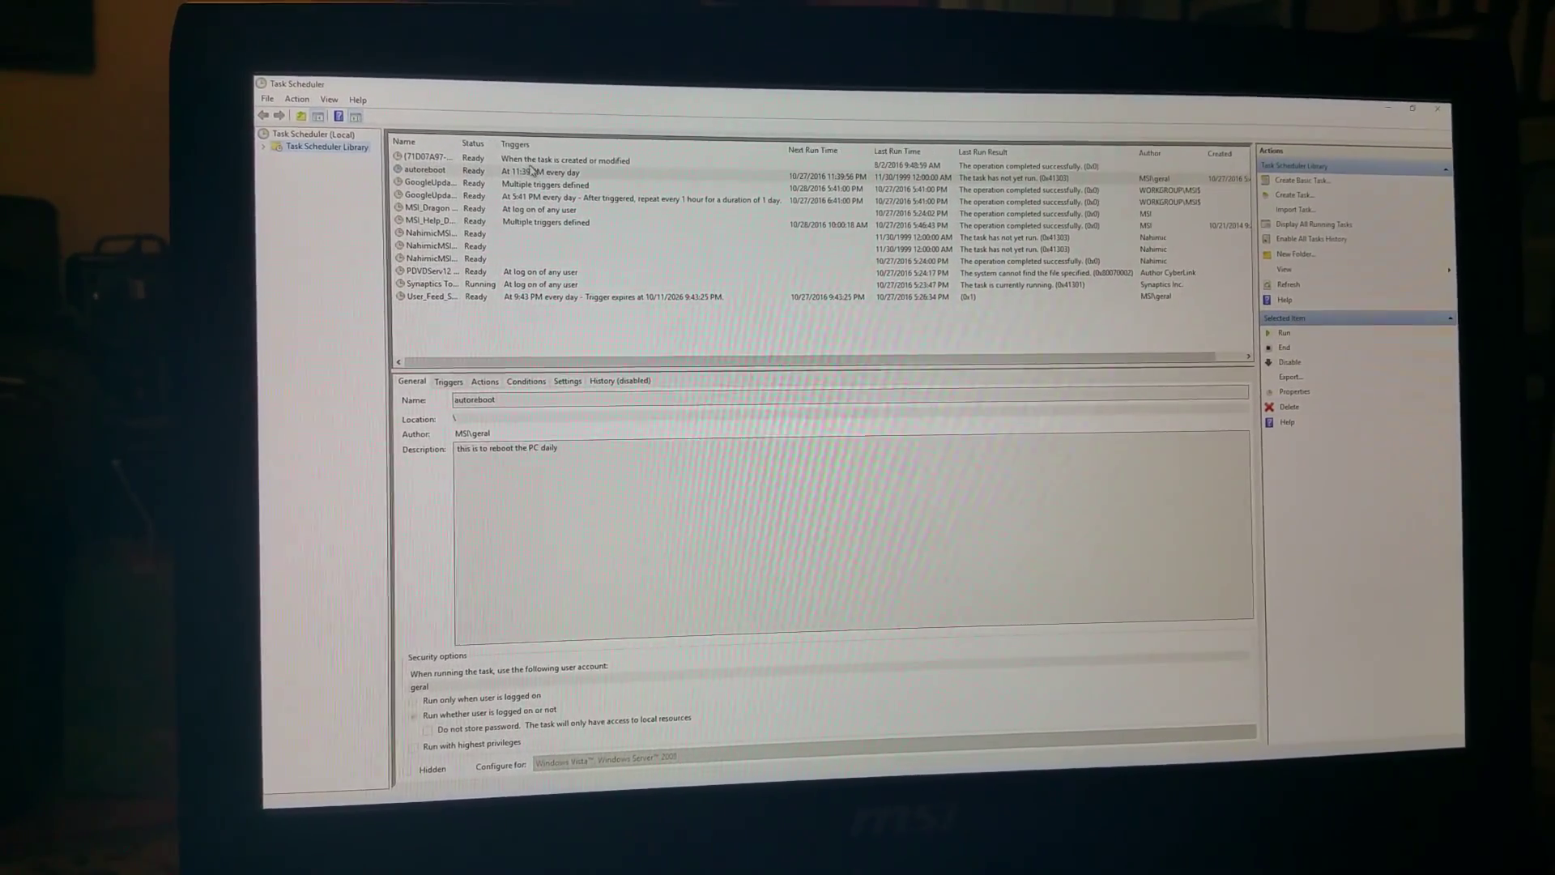
- Run the autoreboot task manually from its context menu as a test
right_click(561, 176)
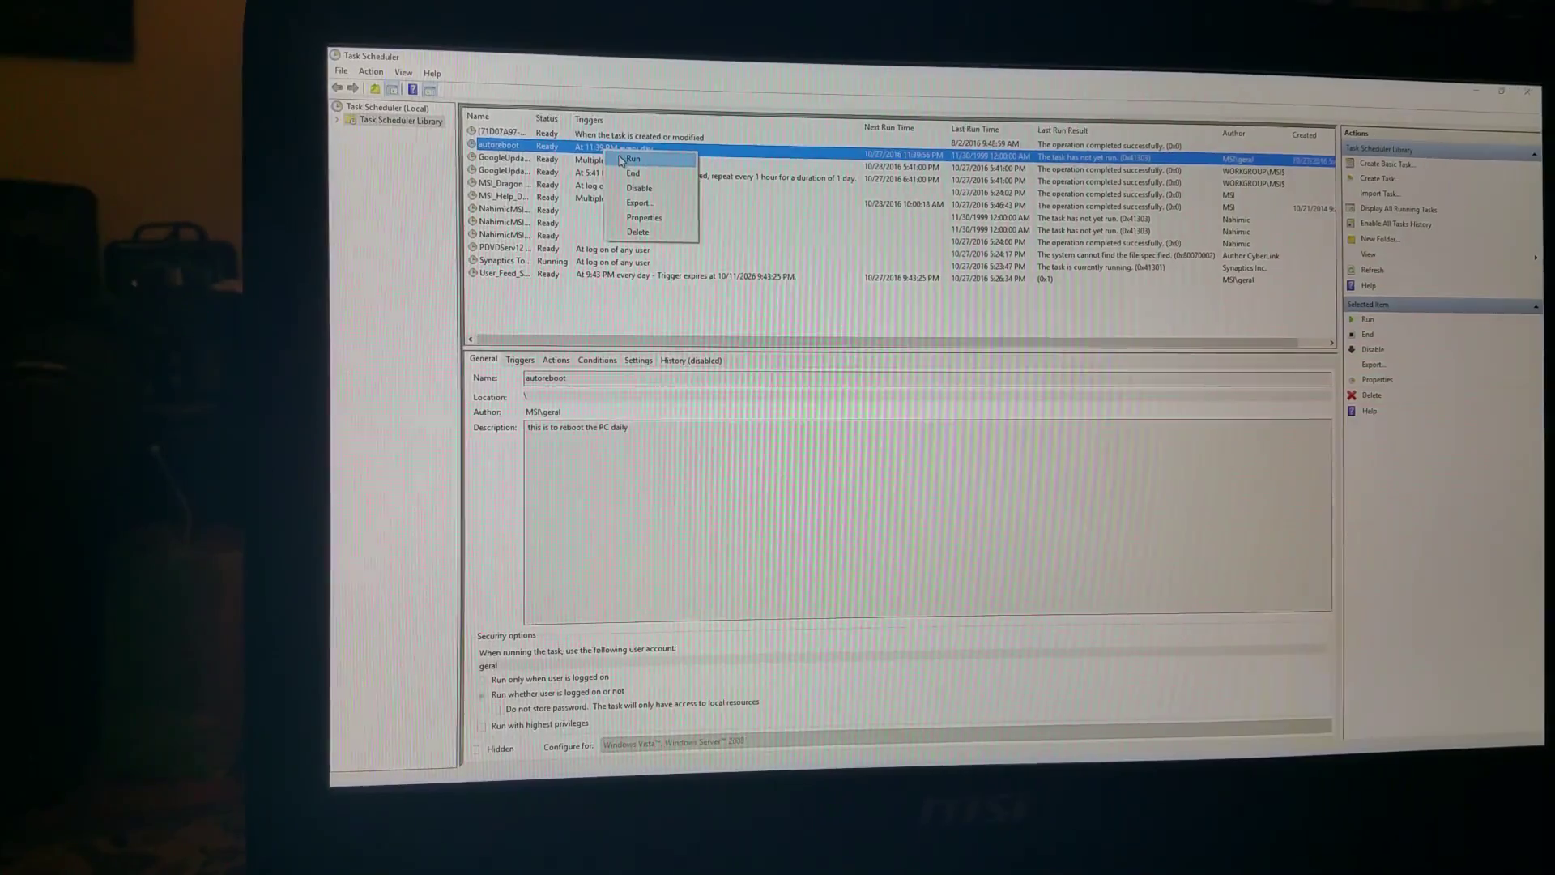
left_click(631, 152)
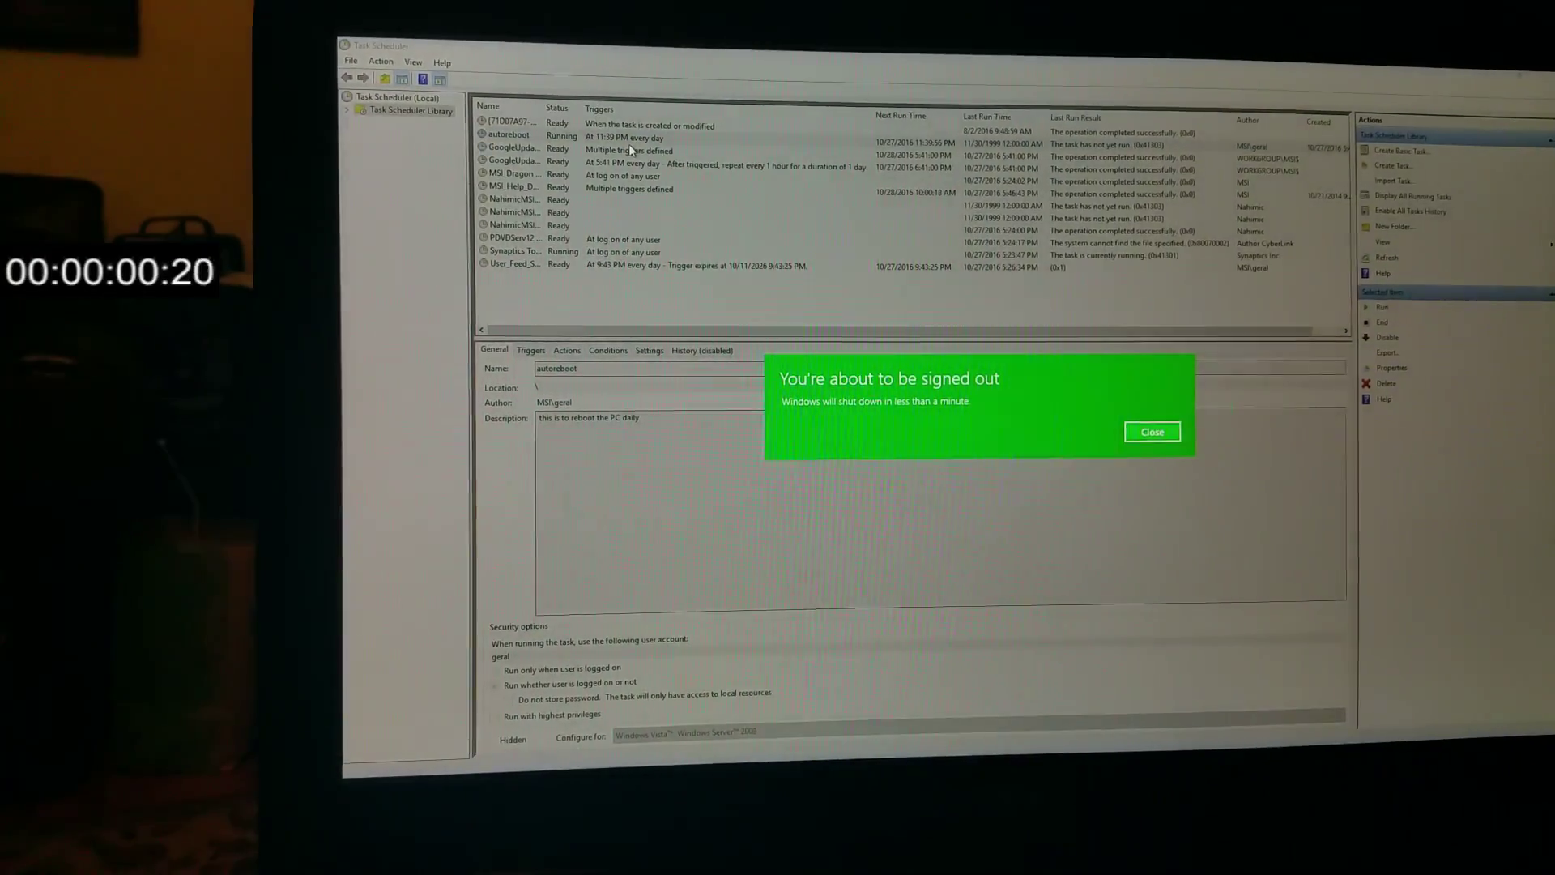